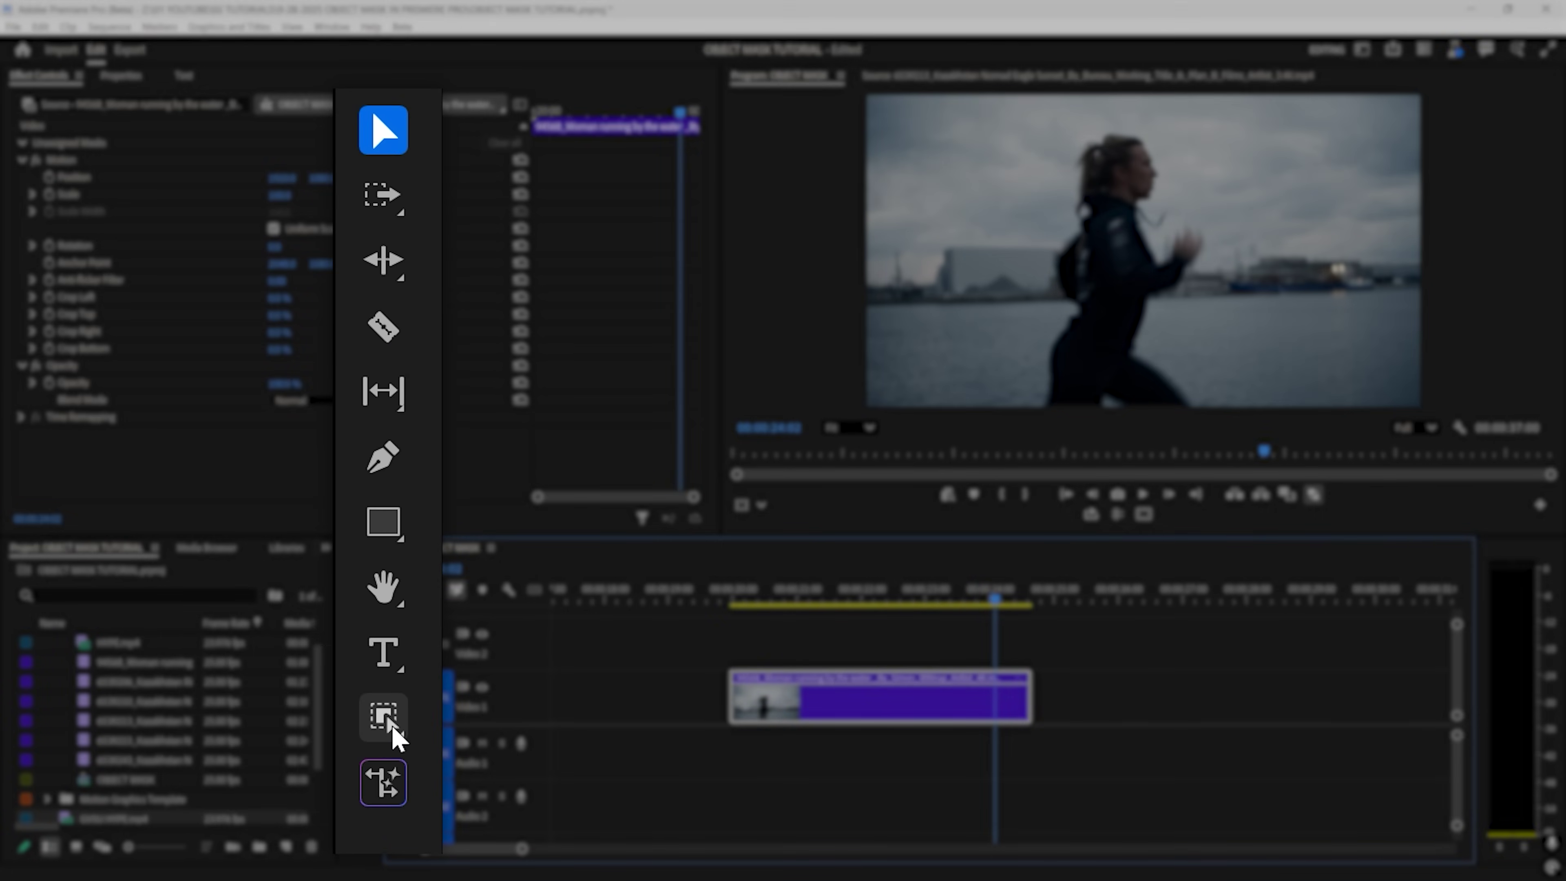
Create an object mask of the running woman at 00:00:24:02 and track it forward and backward
click(392, 731)
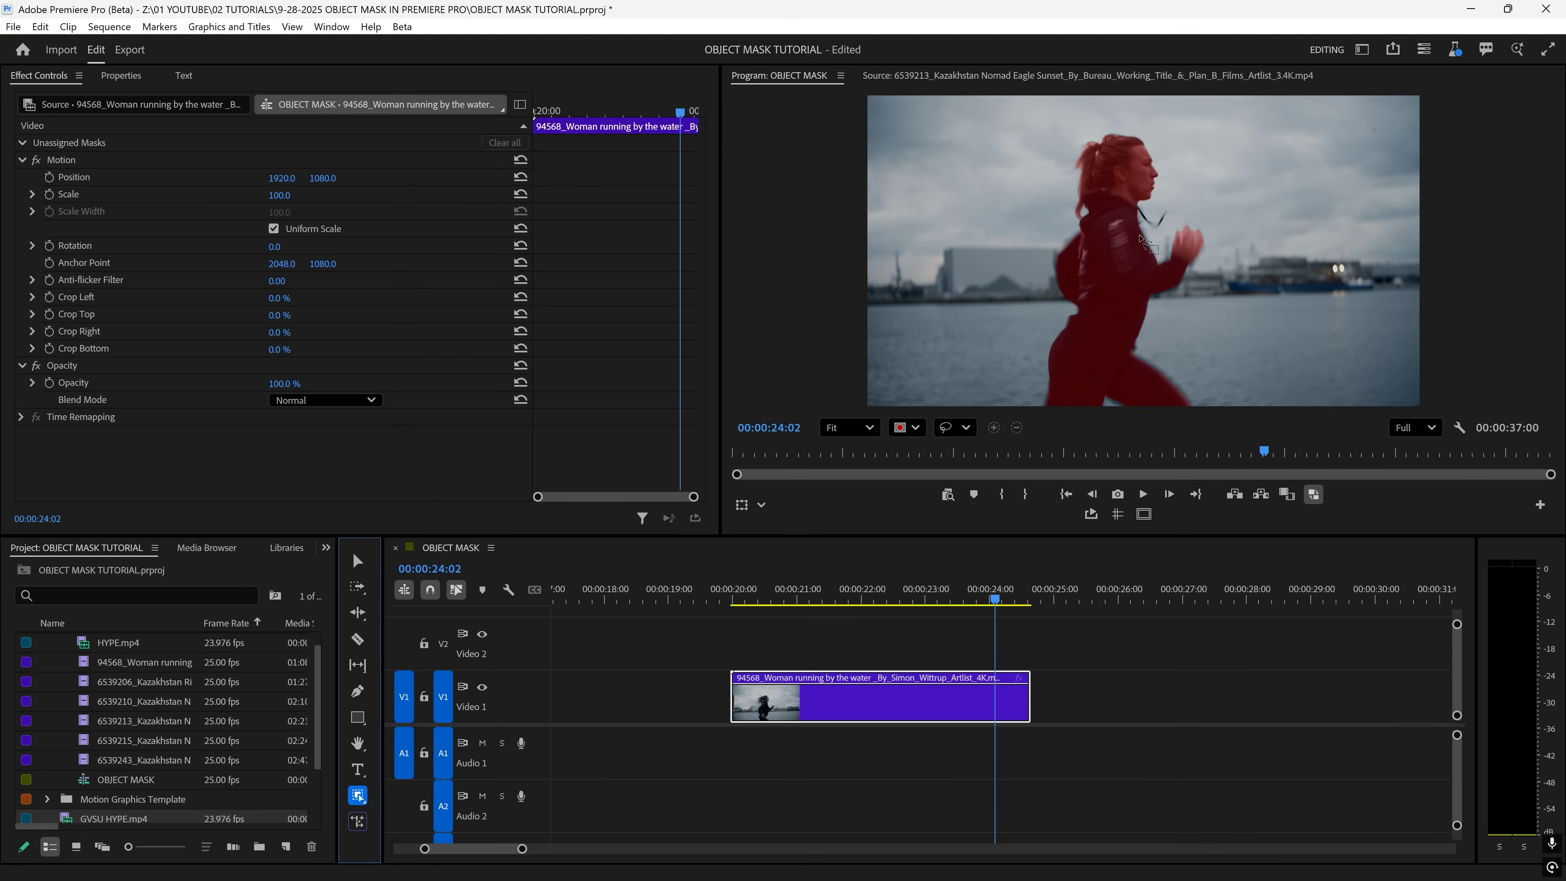
click(1113, 257)
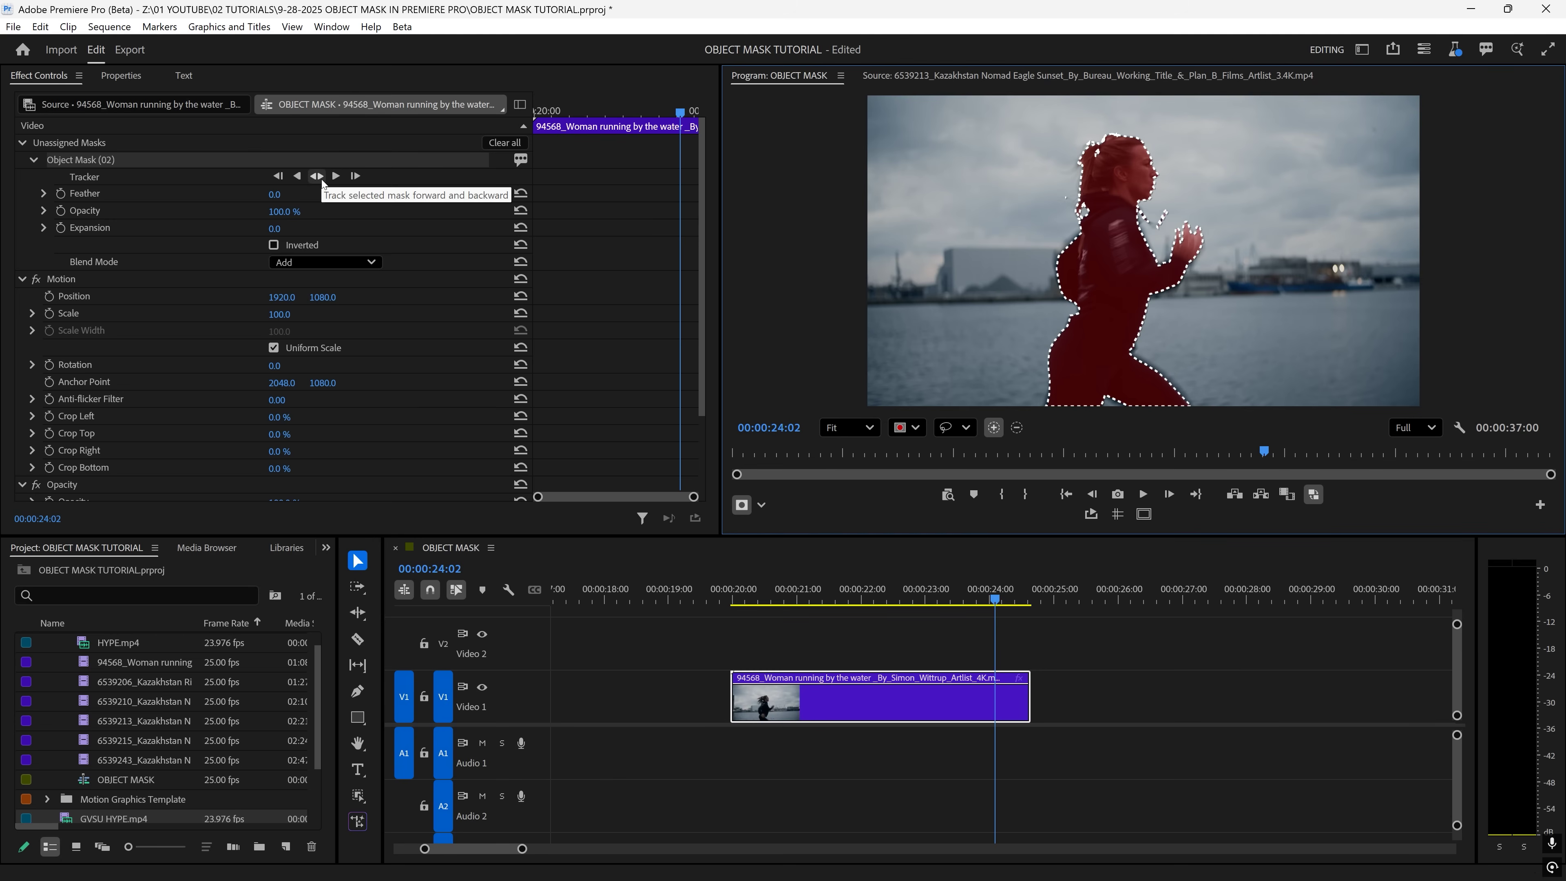
click(321, 177)
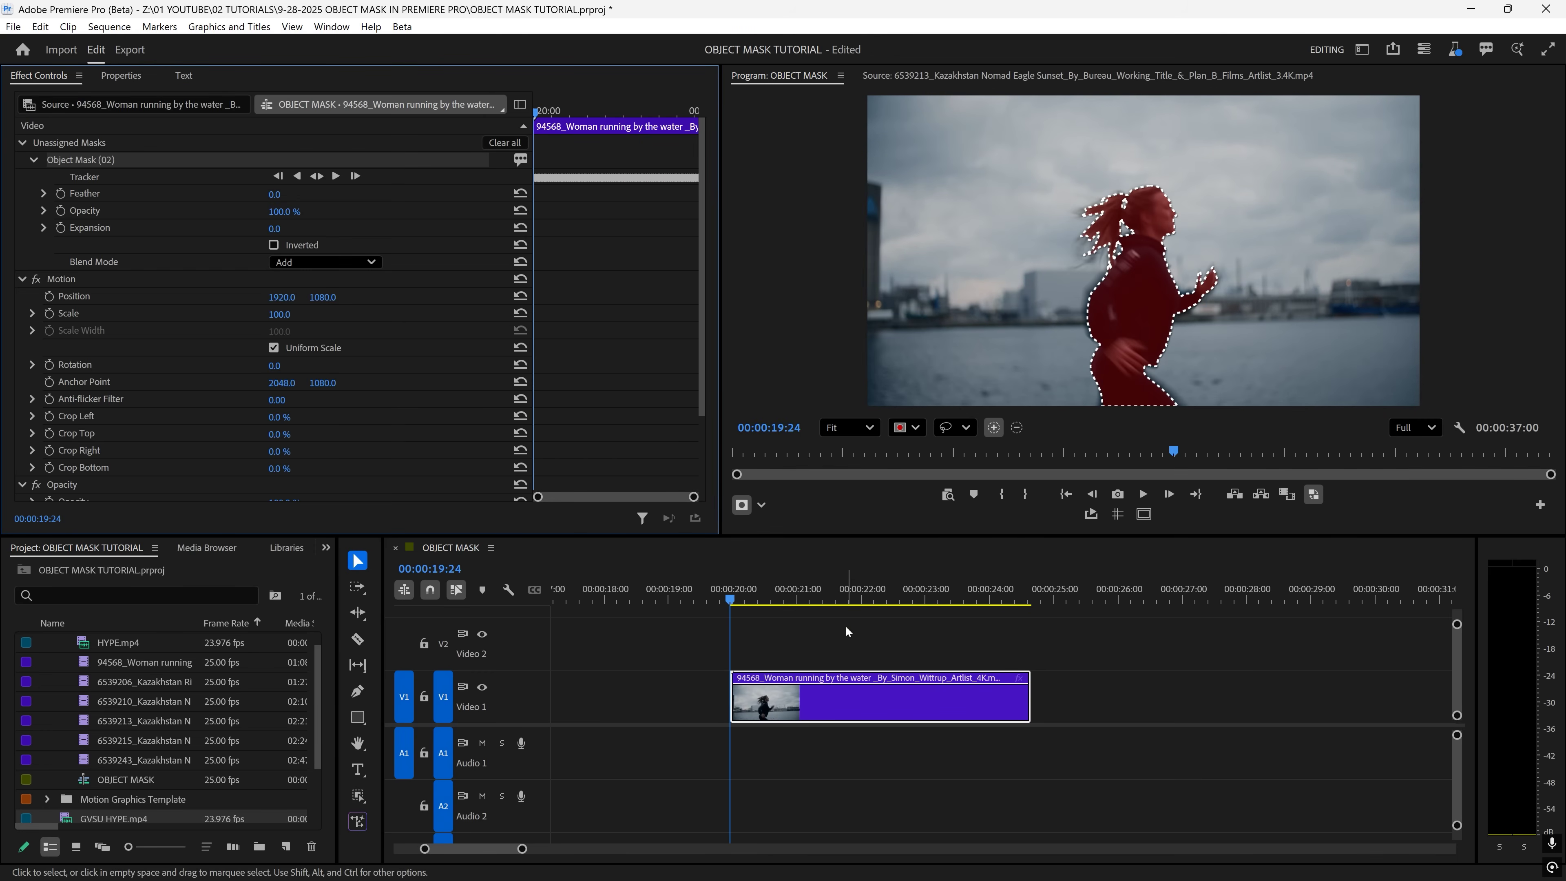
Play through the clip to check how the tracked object mask follows the running woman
key(space)
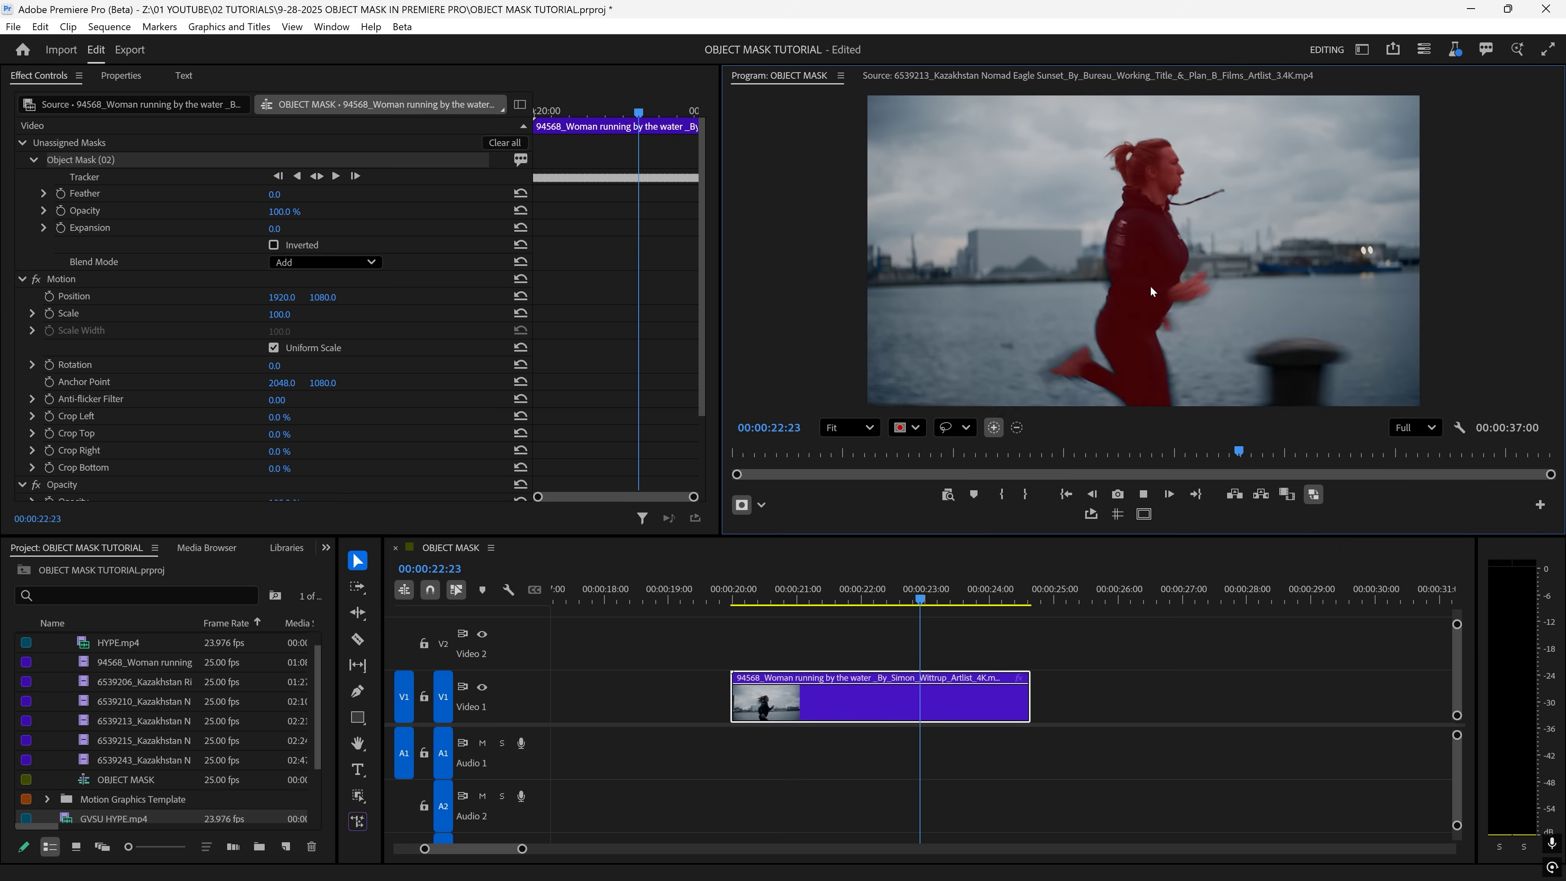
key(space)
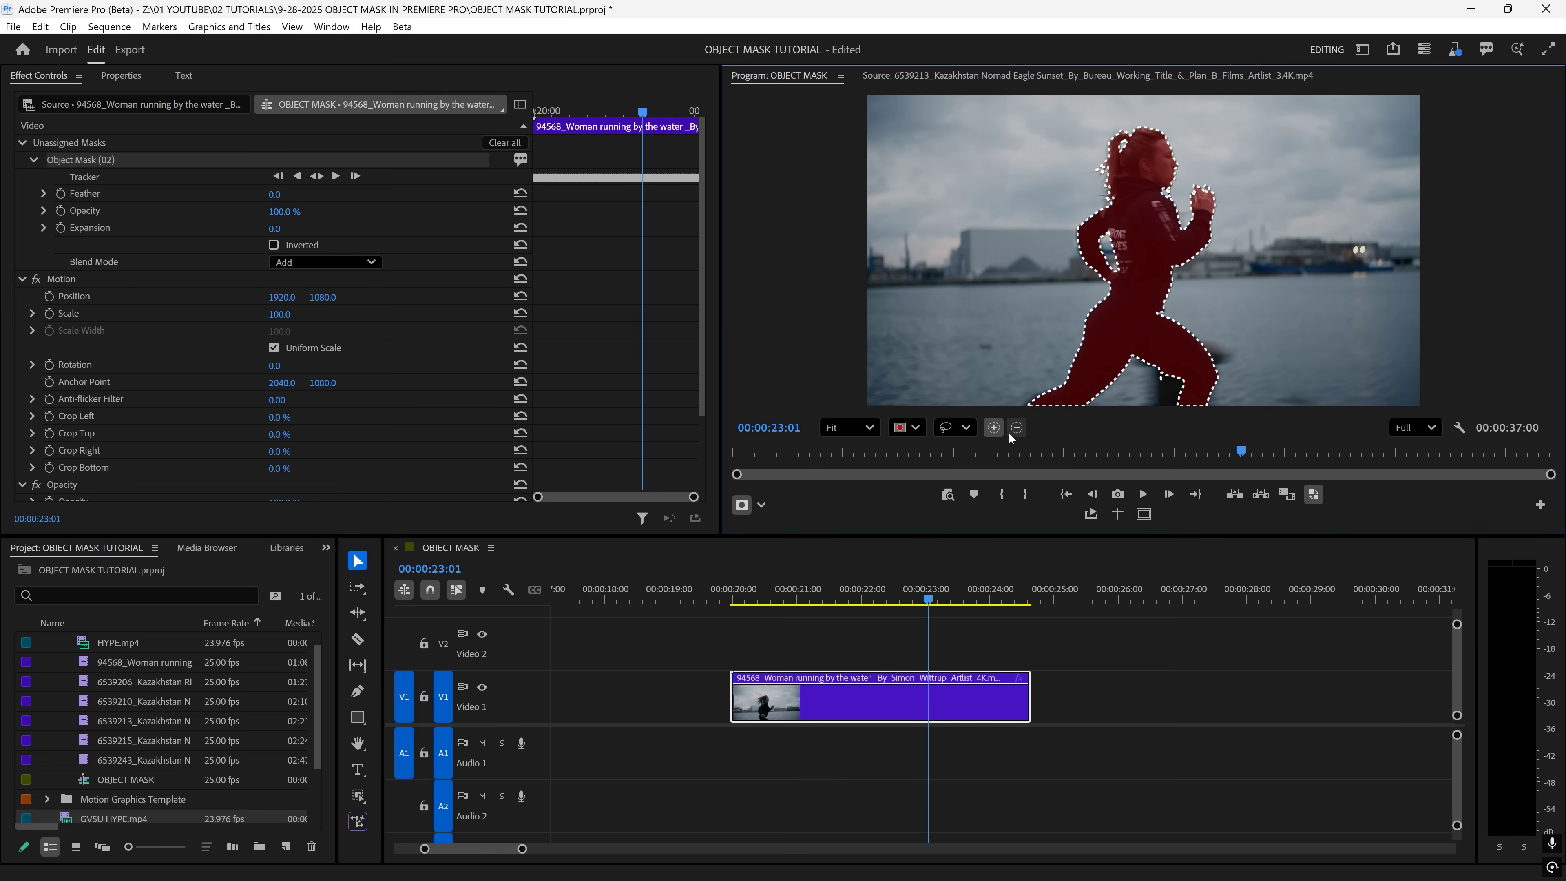
click(994, 429)
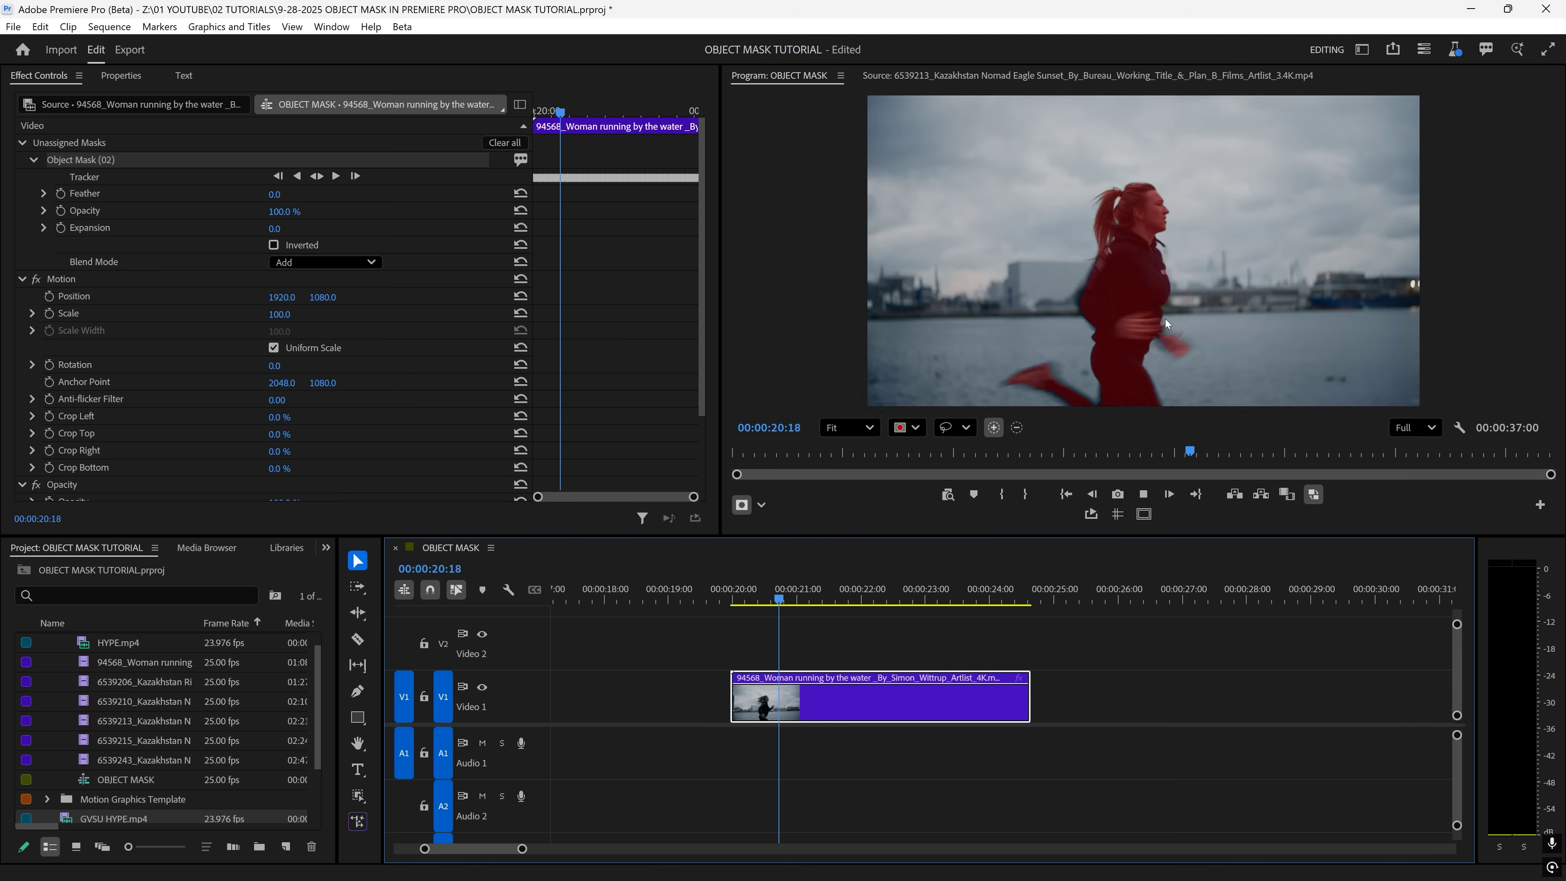
key(space)
key(space)
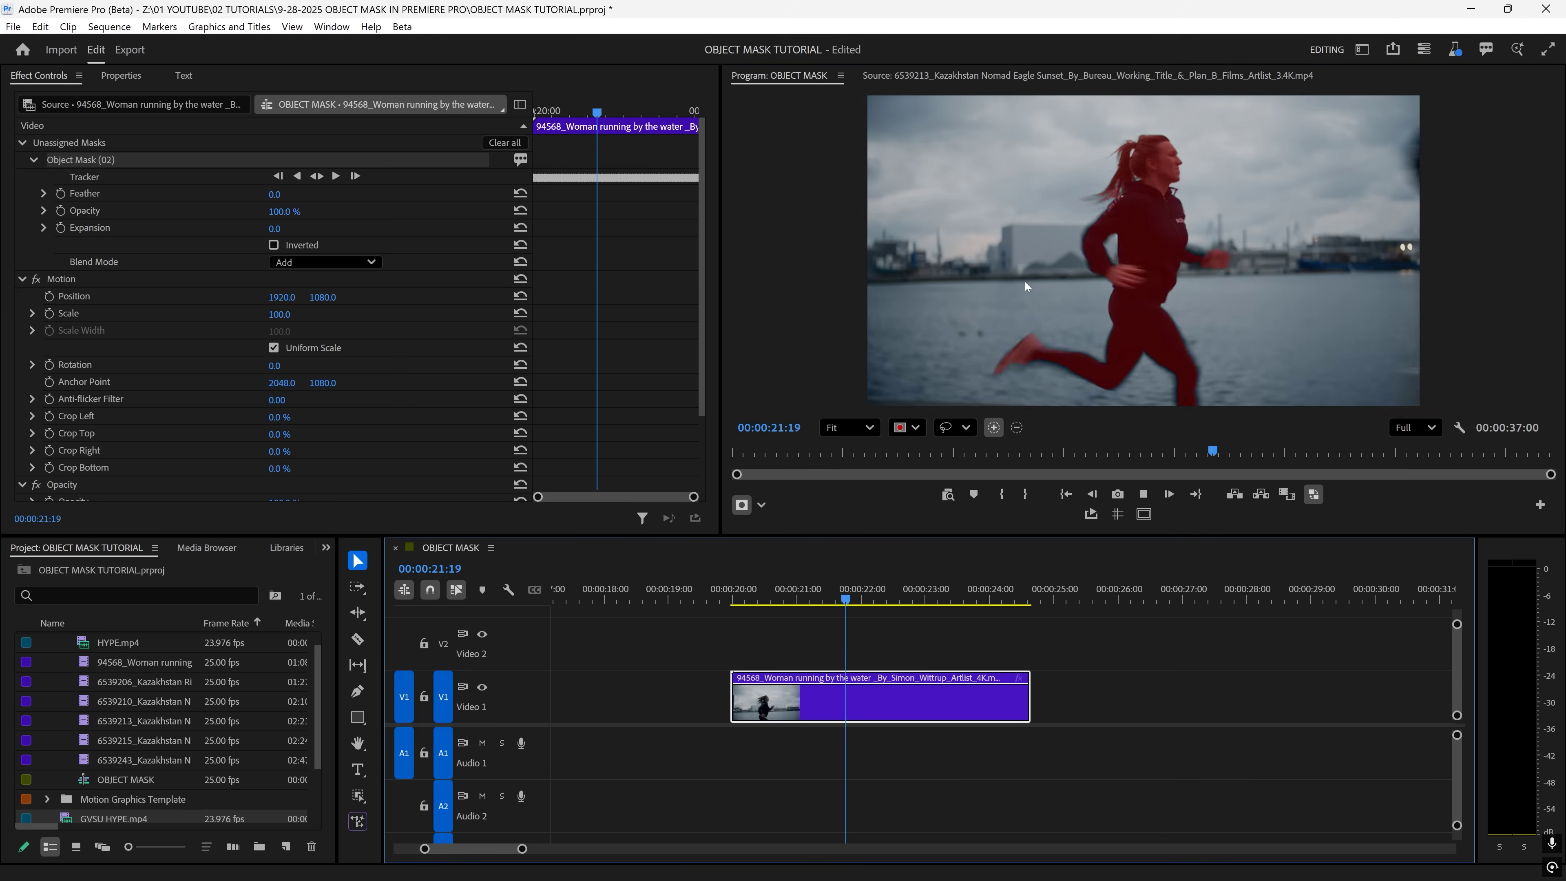
key(space)
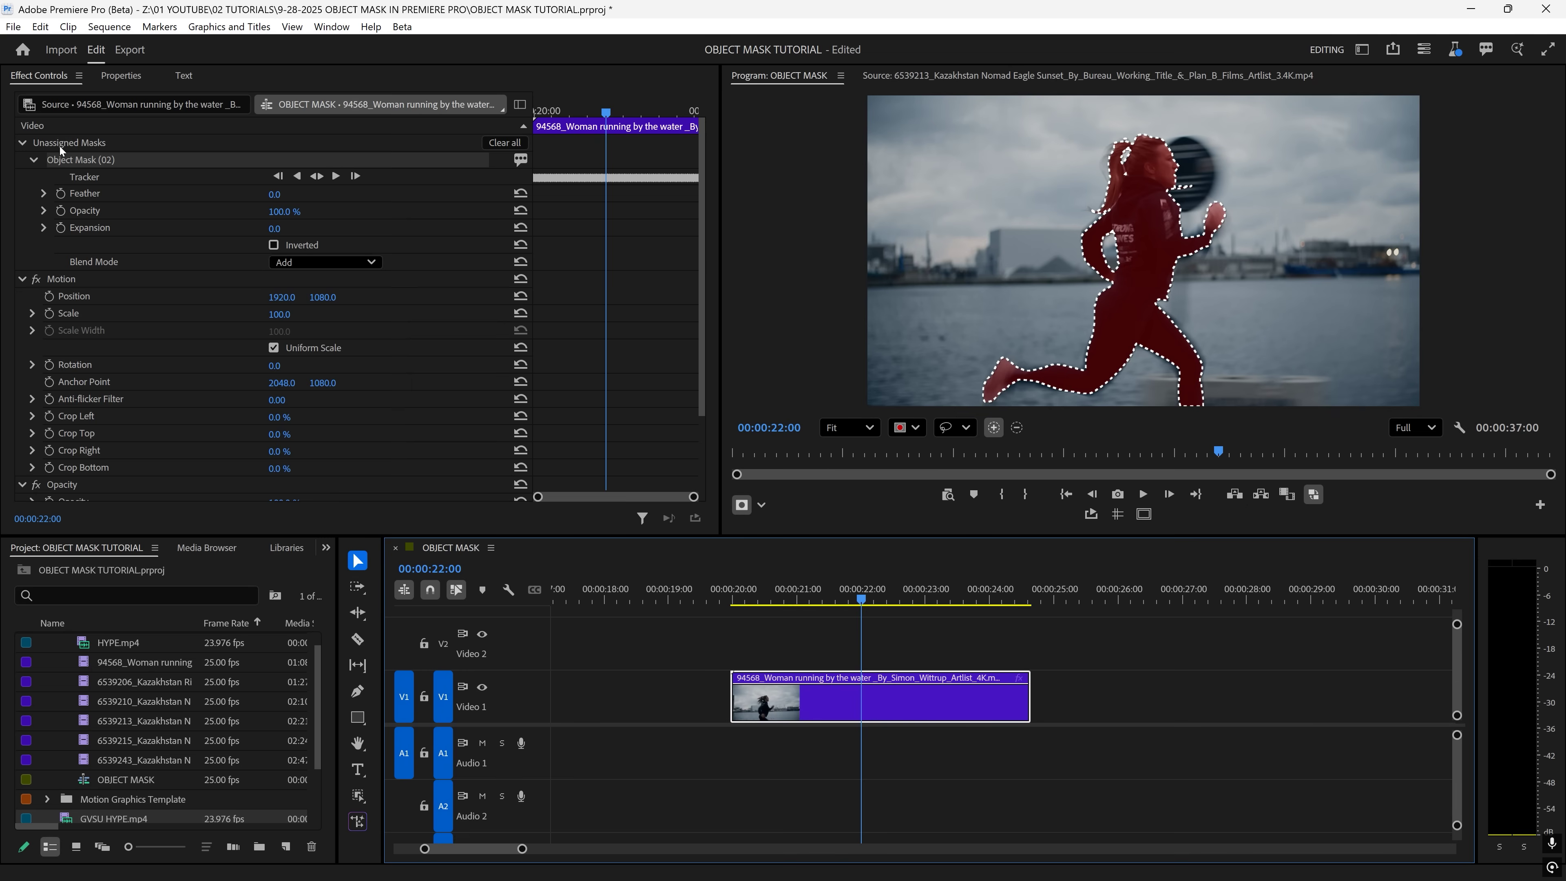
Rename the runner's object mask to GIRL RUNNING
right_click(90, 162)
click(137, 197)
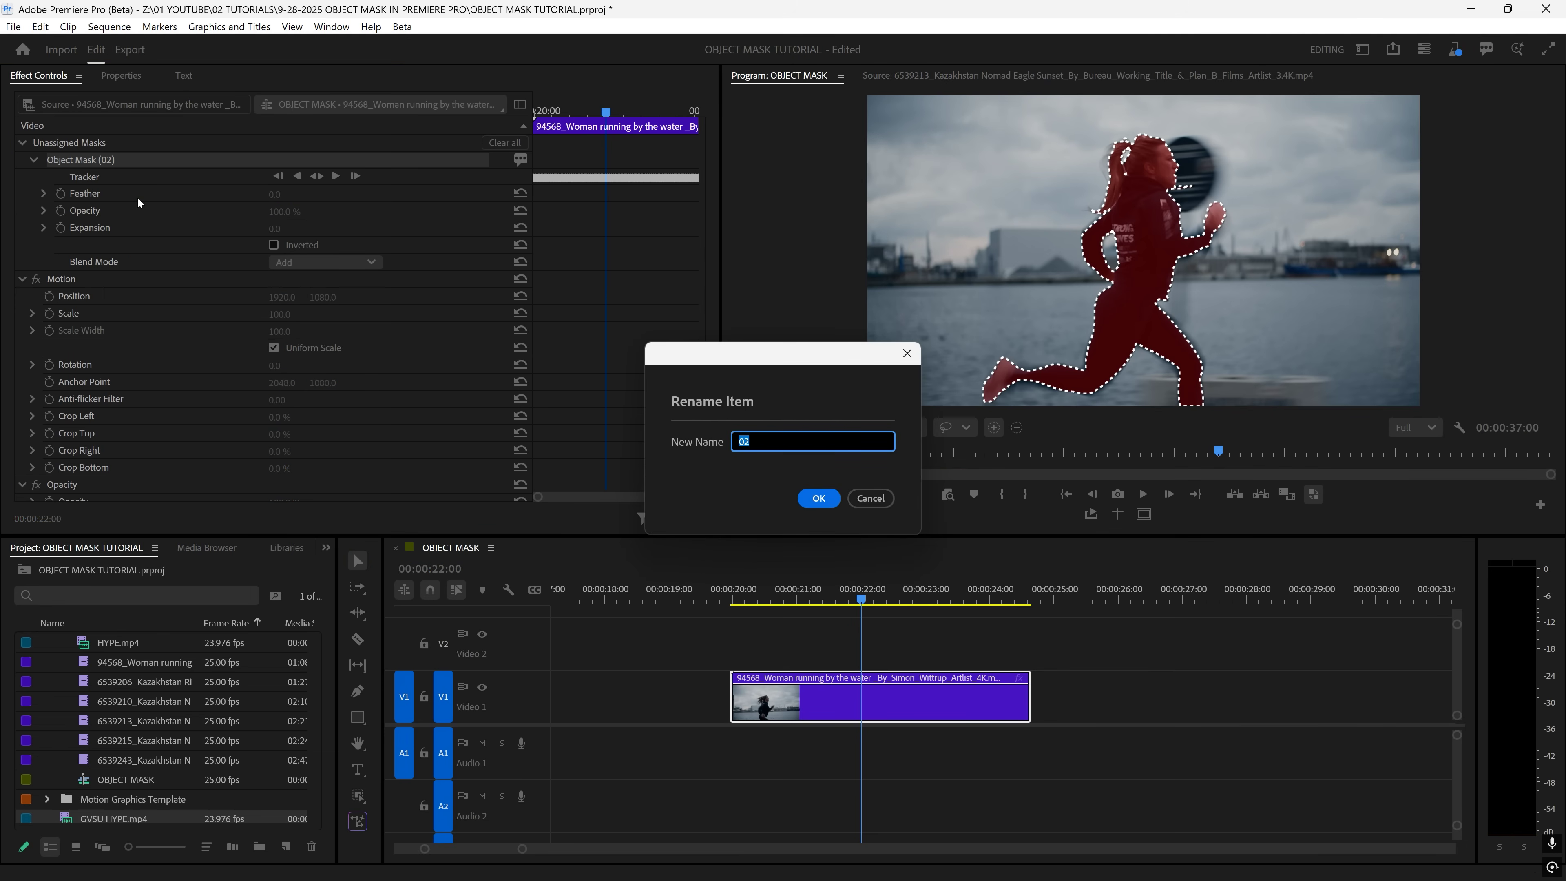
text(GIRL RUNNING)
key(Return)
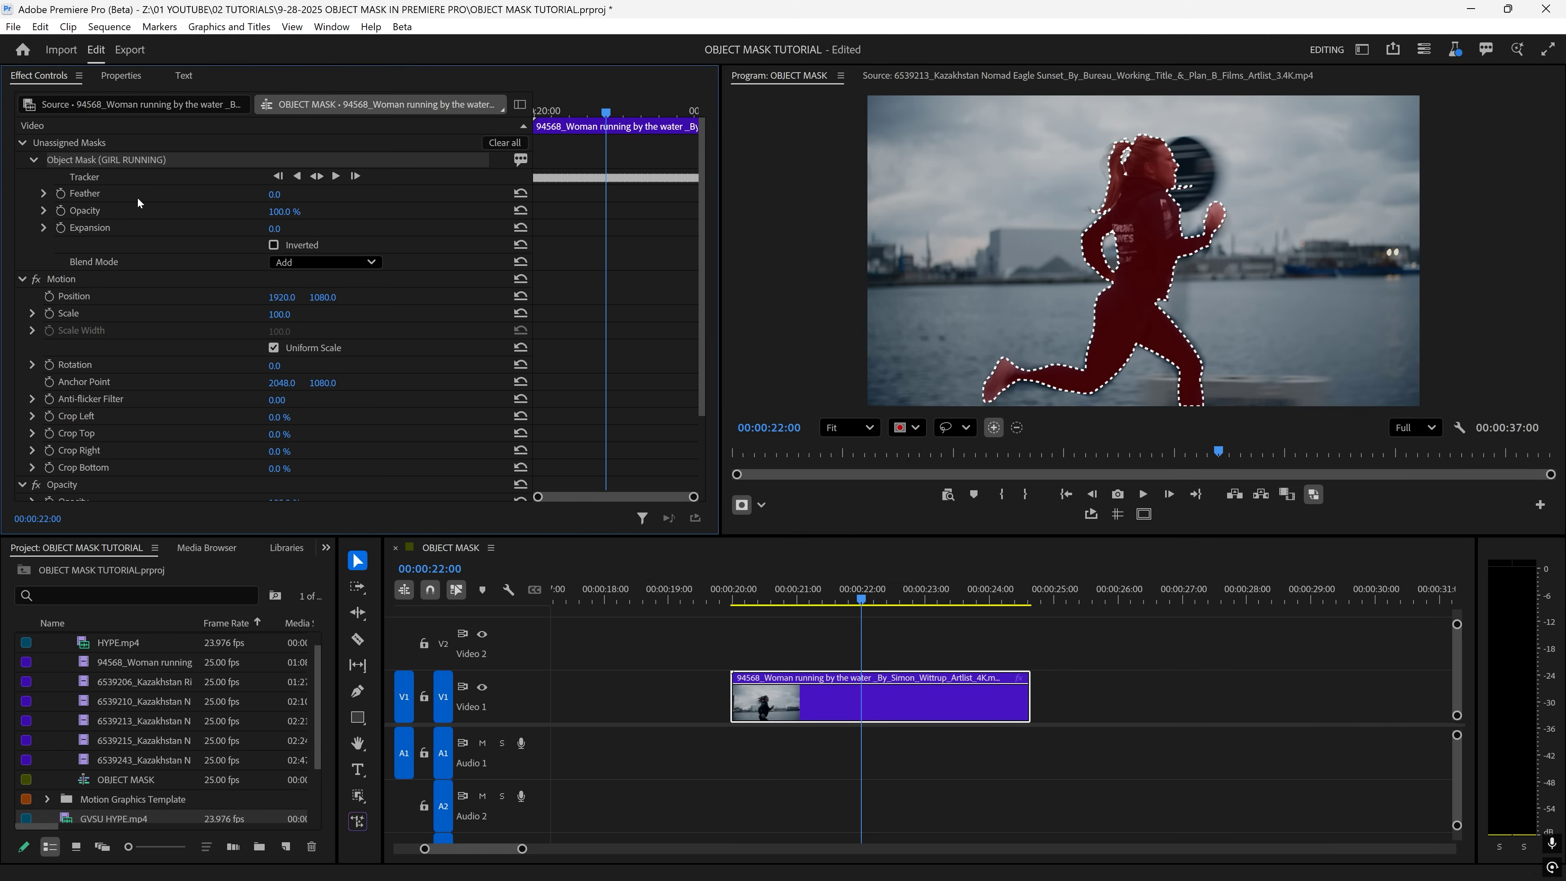
Paste the GIRL RUNNING mask onto the clip's Opacity effect and play back the isolated runner
scroll(123, 278, down, 3)
click(129, 392)
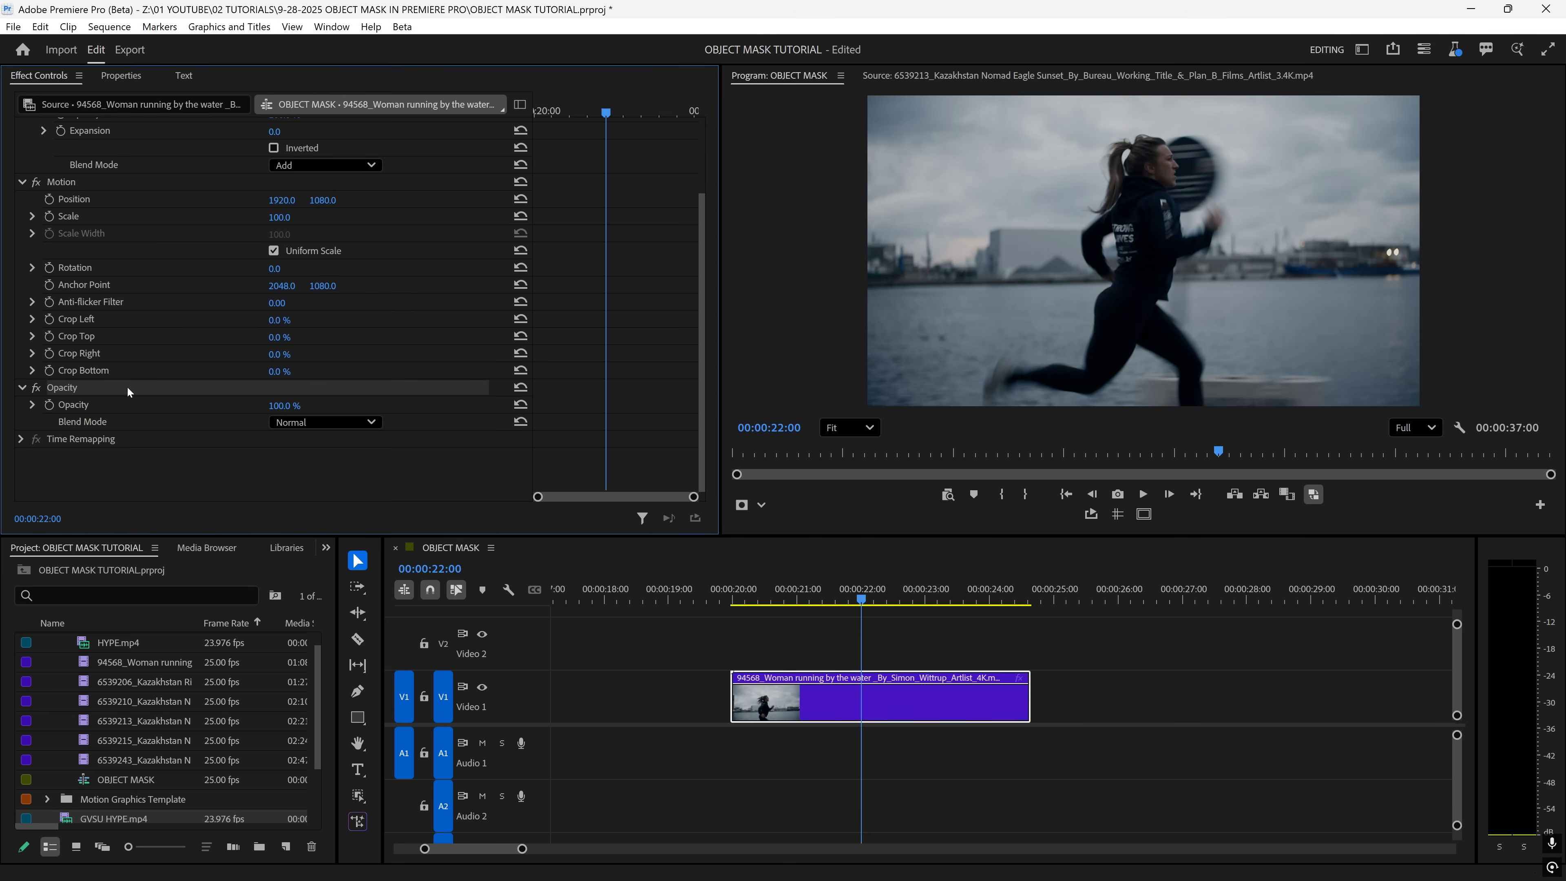
key(ctrl+v)
click(749, 600)
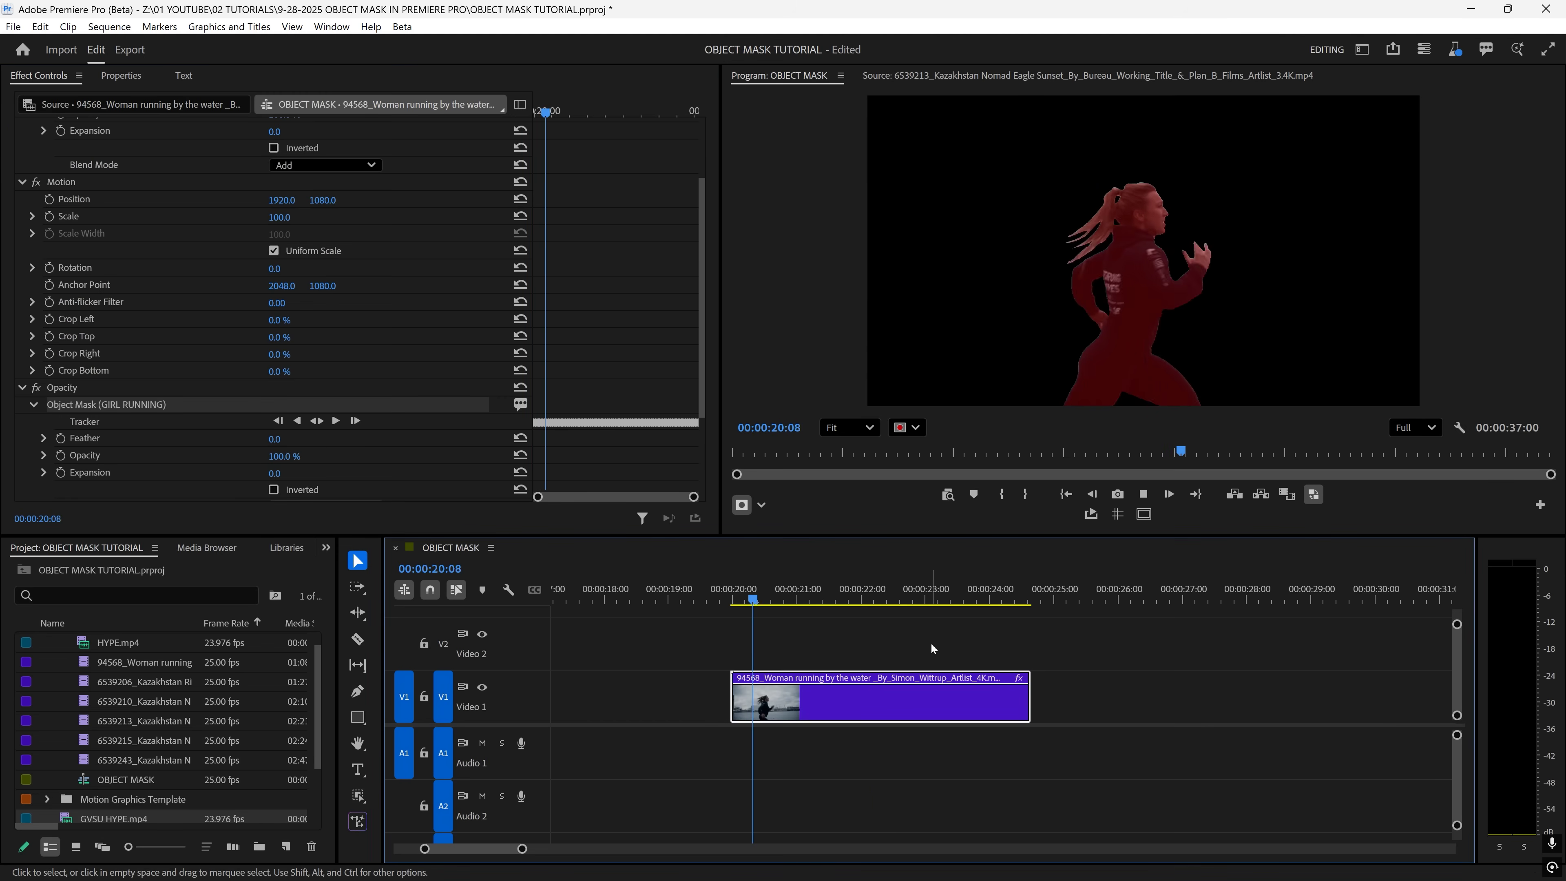
key(space)
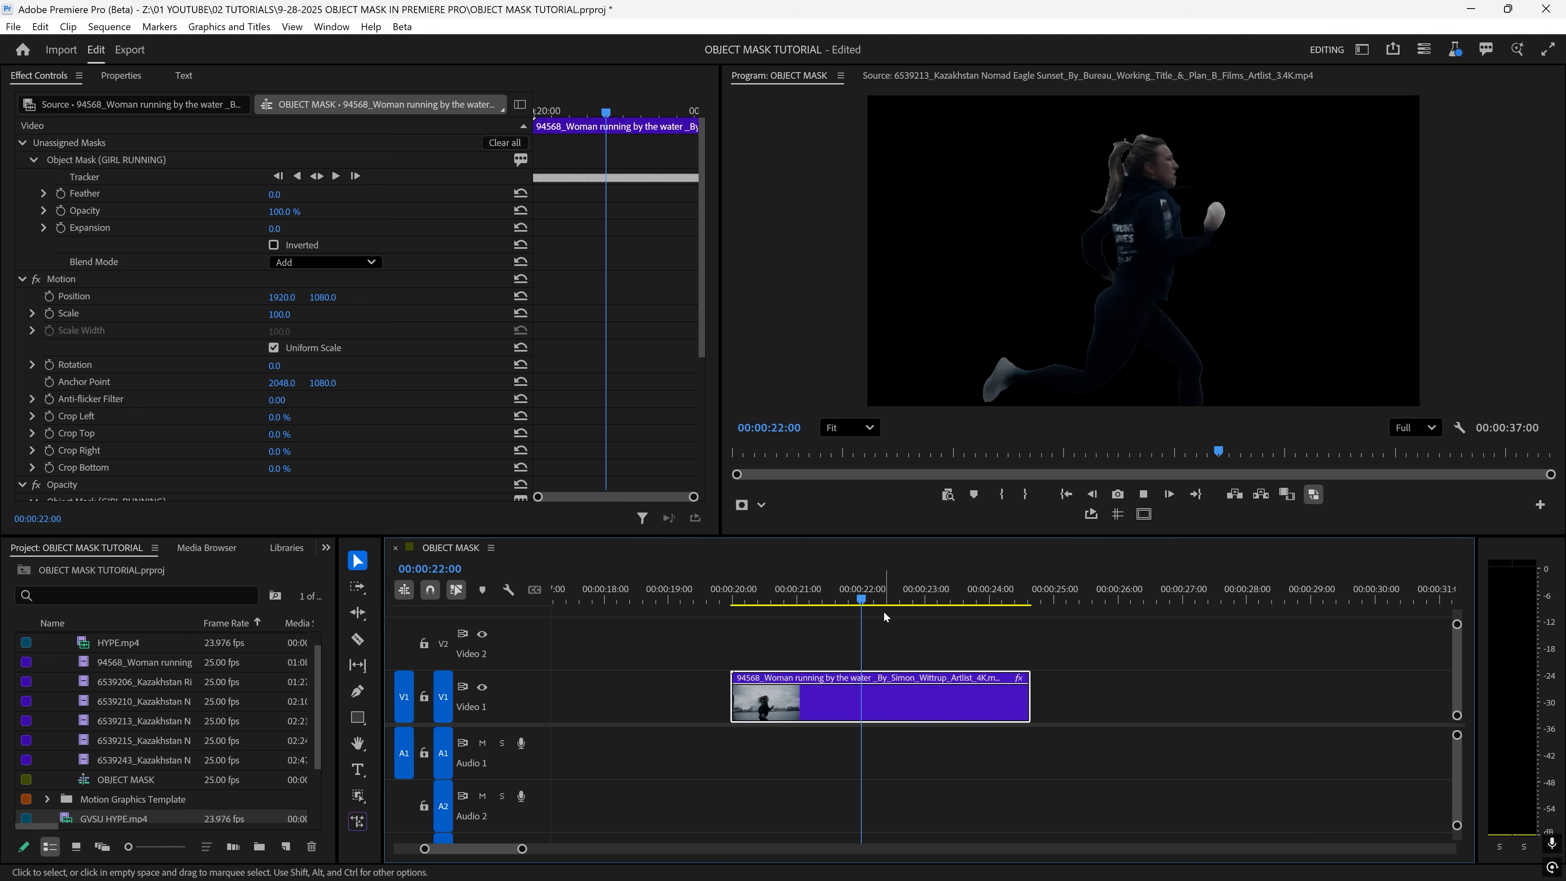
key(space)
Duplicate the running clip onto Video 2 and paste its object mask onto the copy's Opacity effect
drag(838, 599, 800, 599)
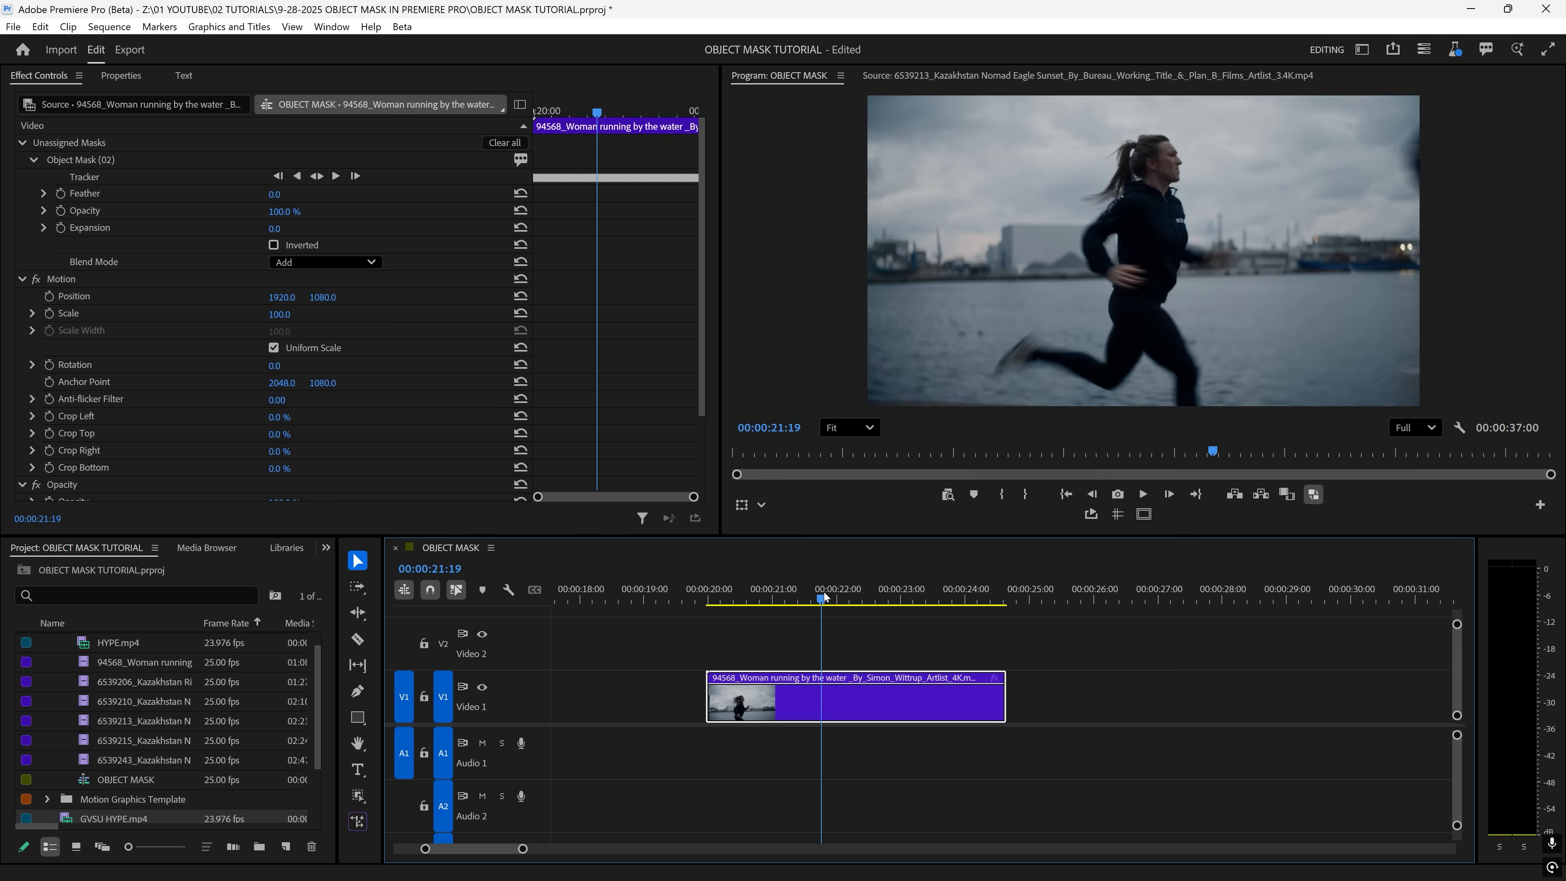
alt+drag(821, 699, 861, 655)
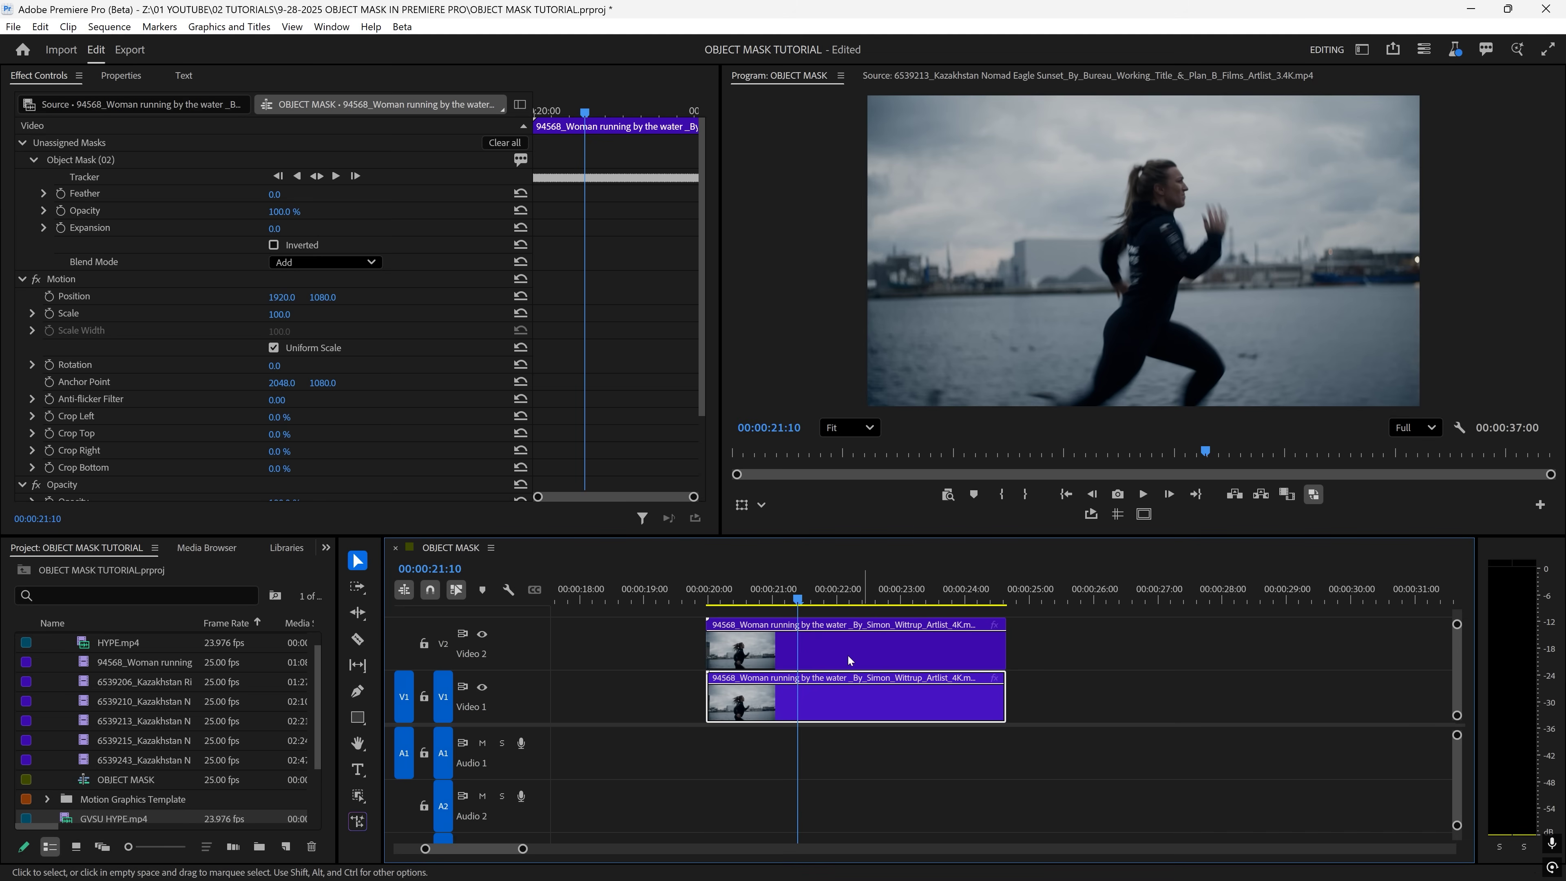
click(106, 163)
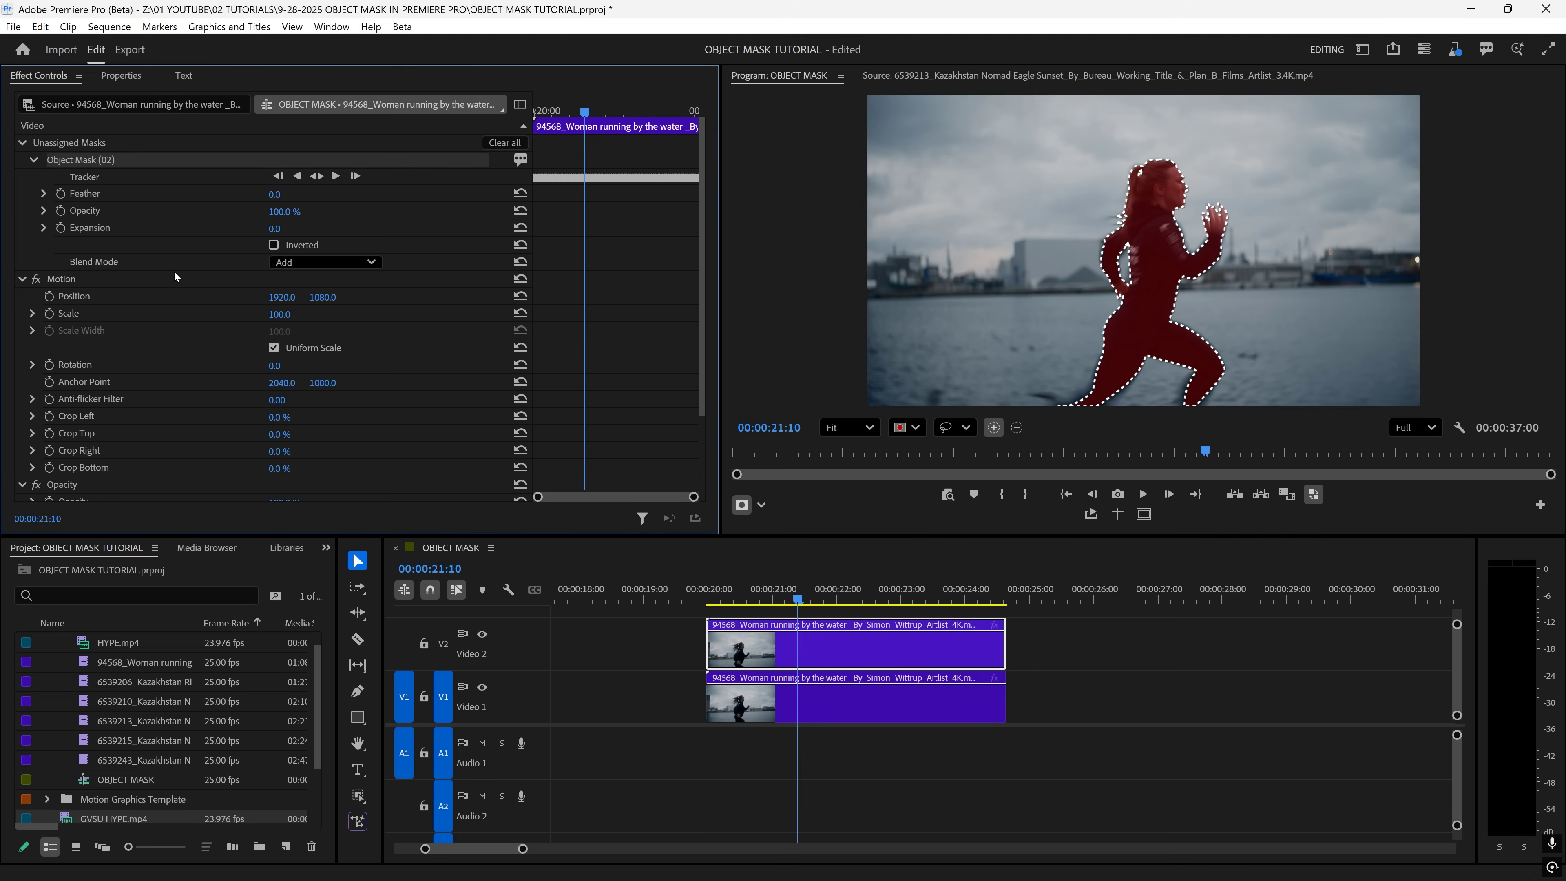
scroll(173, 271, down, 3)
click(79, 389)
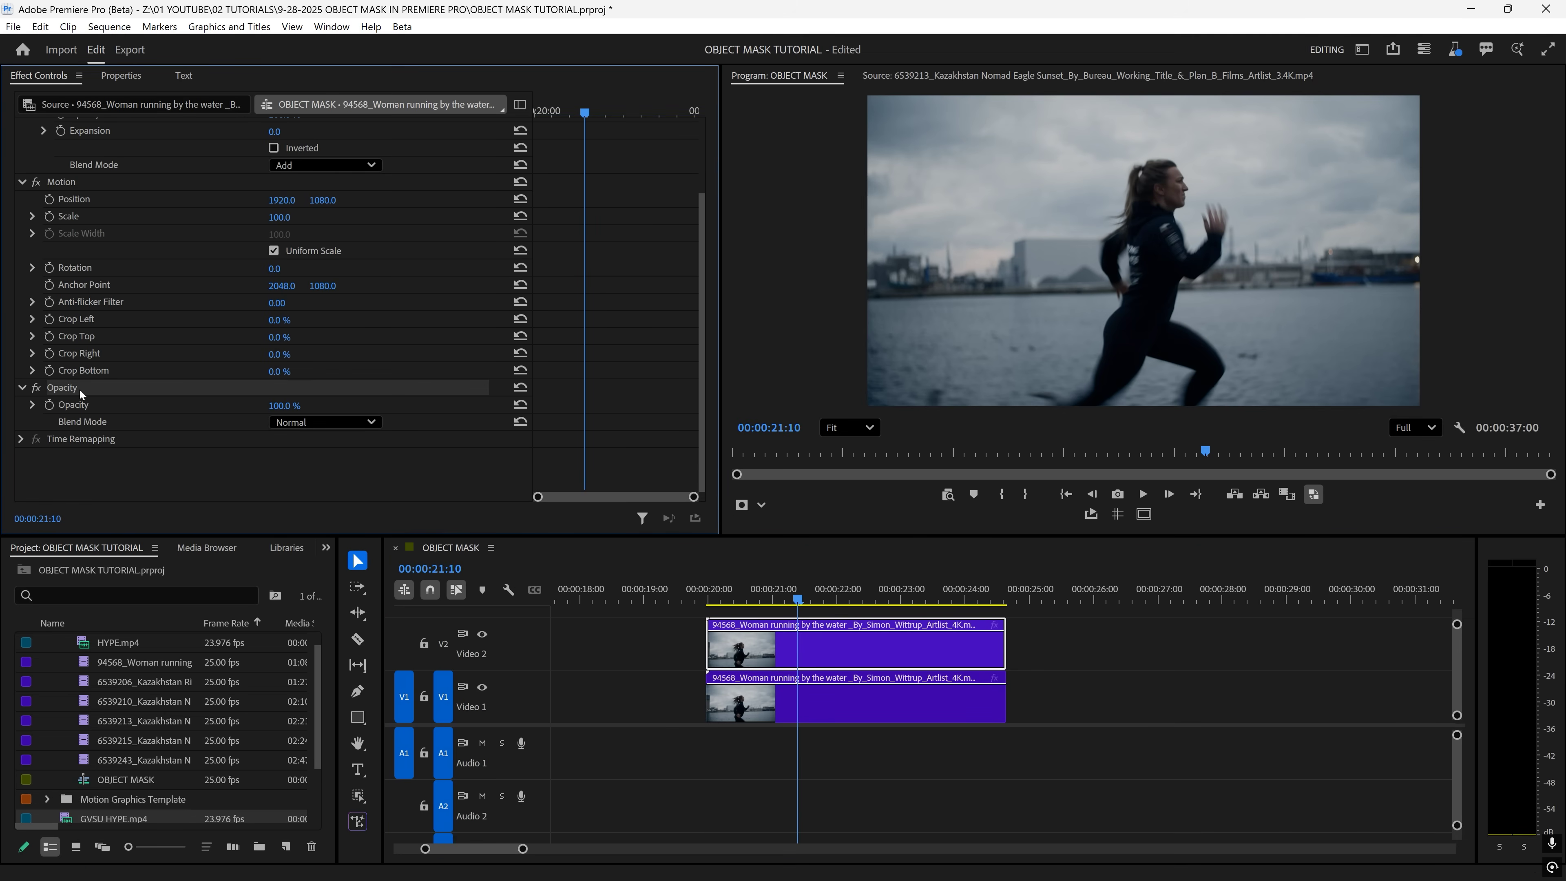
key(ctrl+v)
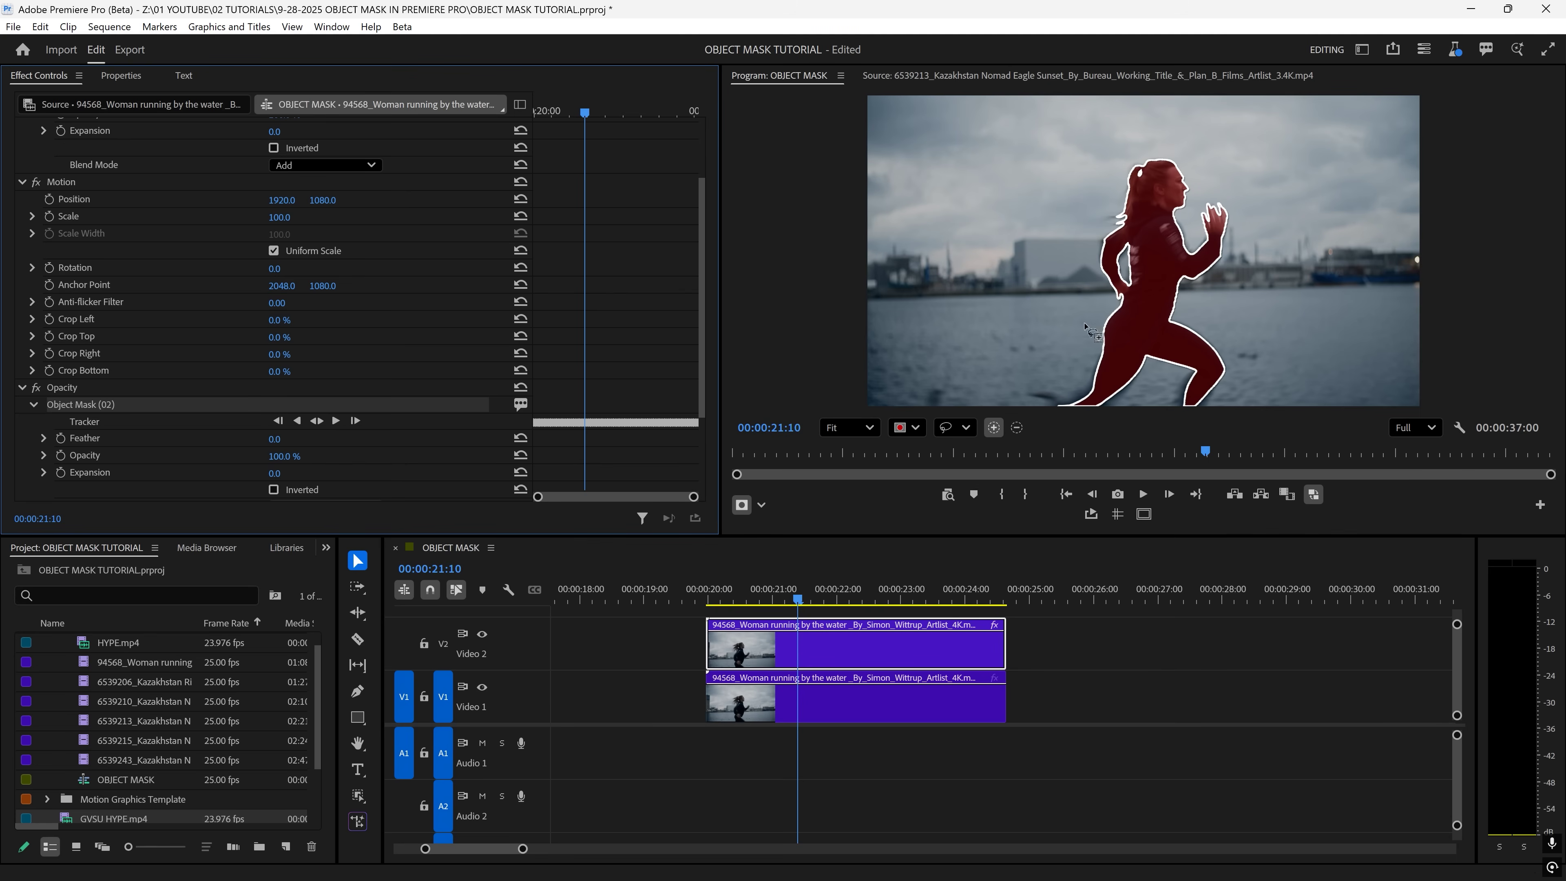
Apply the Directional Blur effect to the running clip on Video 1
click(848, 697)
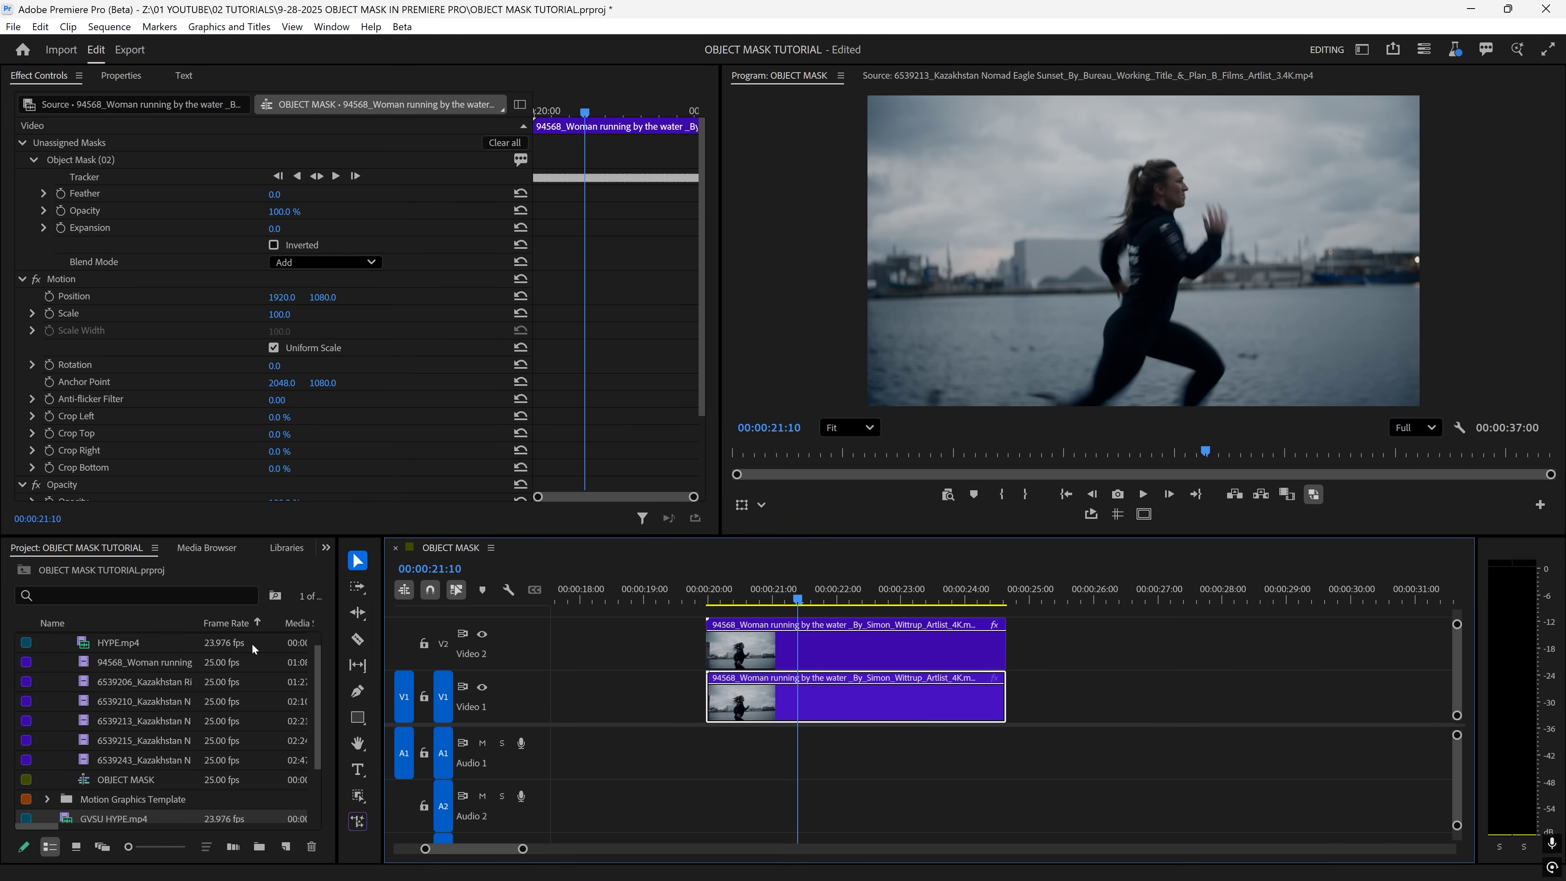
scroll(359, 350, down, 3)
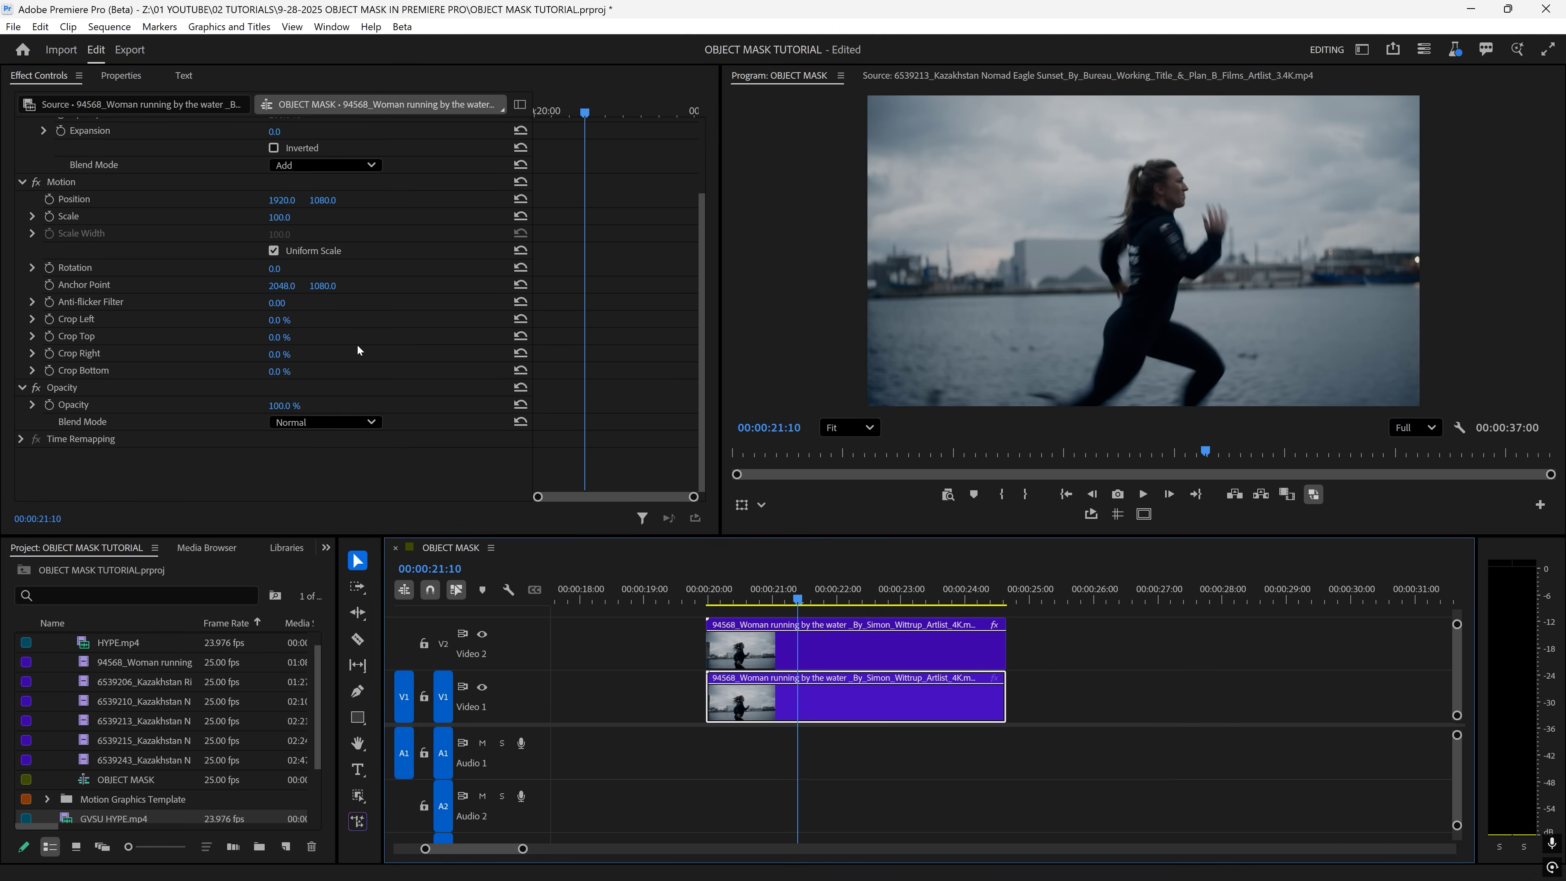
click(326, 548)
click(382, 649)
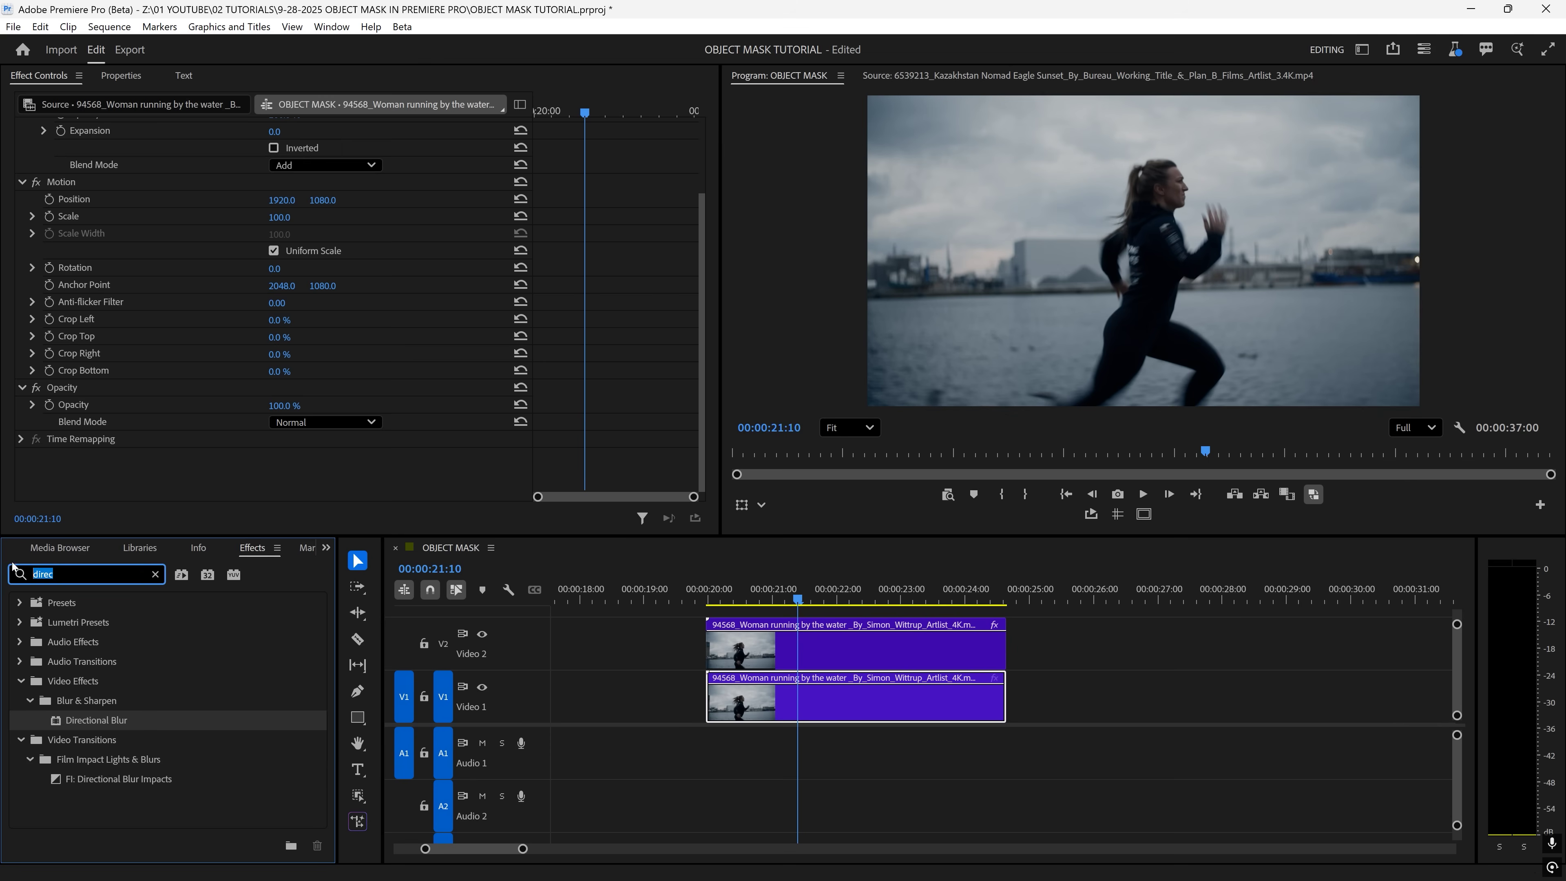
drag(131, 729, 785, 696)
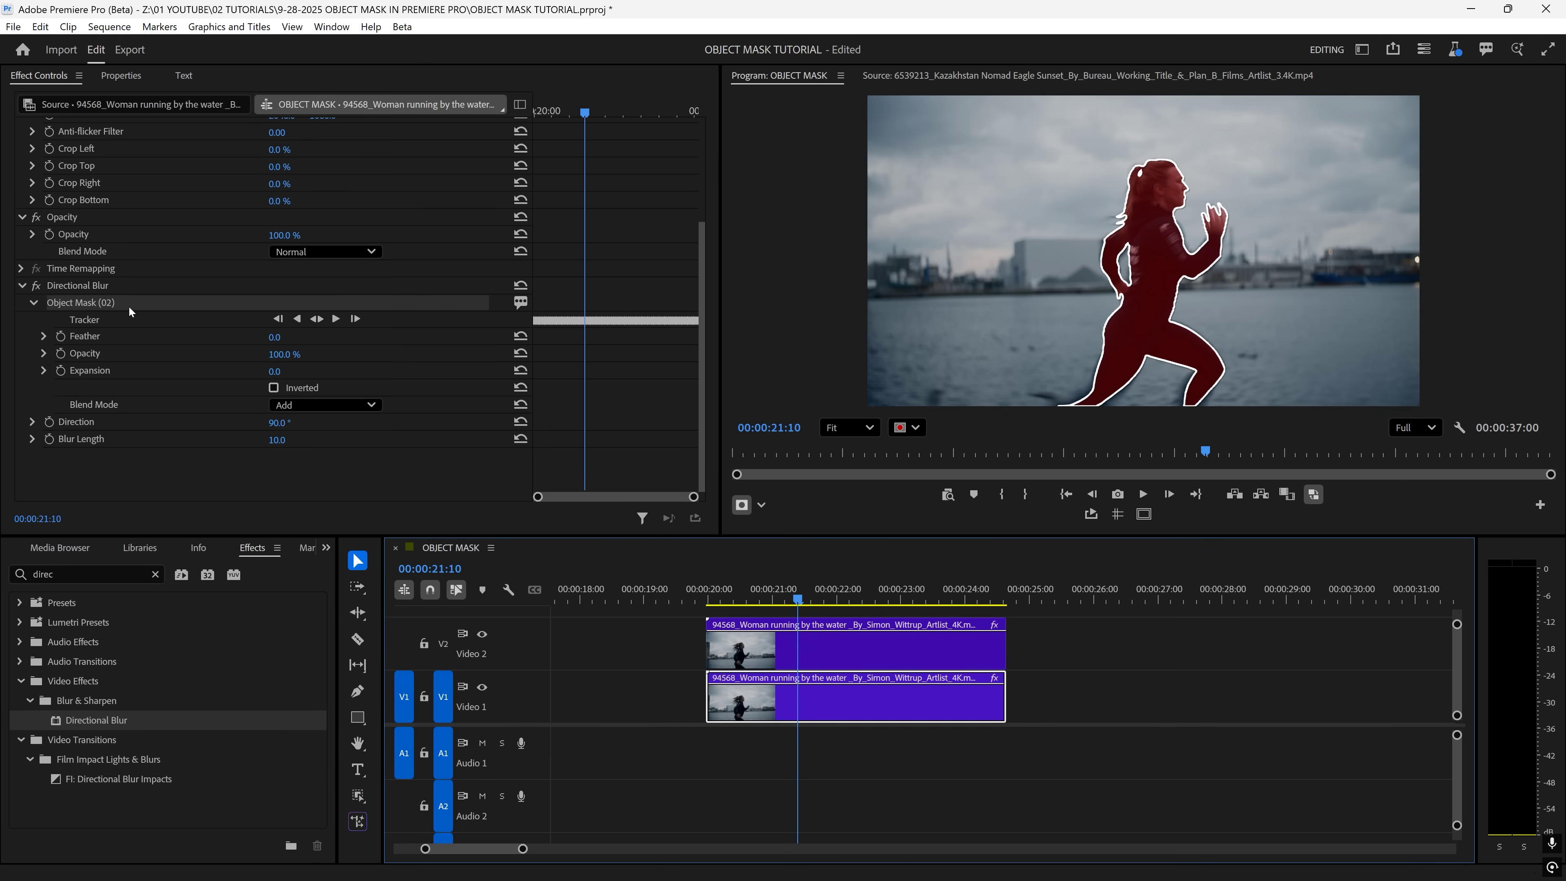
Delete the object mask from the Directional Blur and set its Blur Length to 91
click(159, 304)
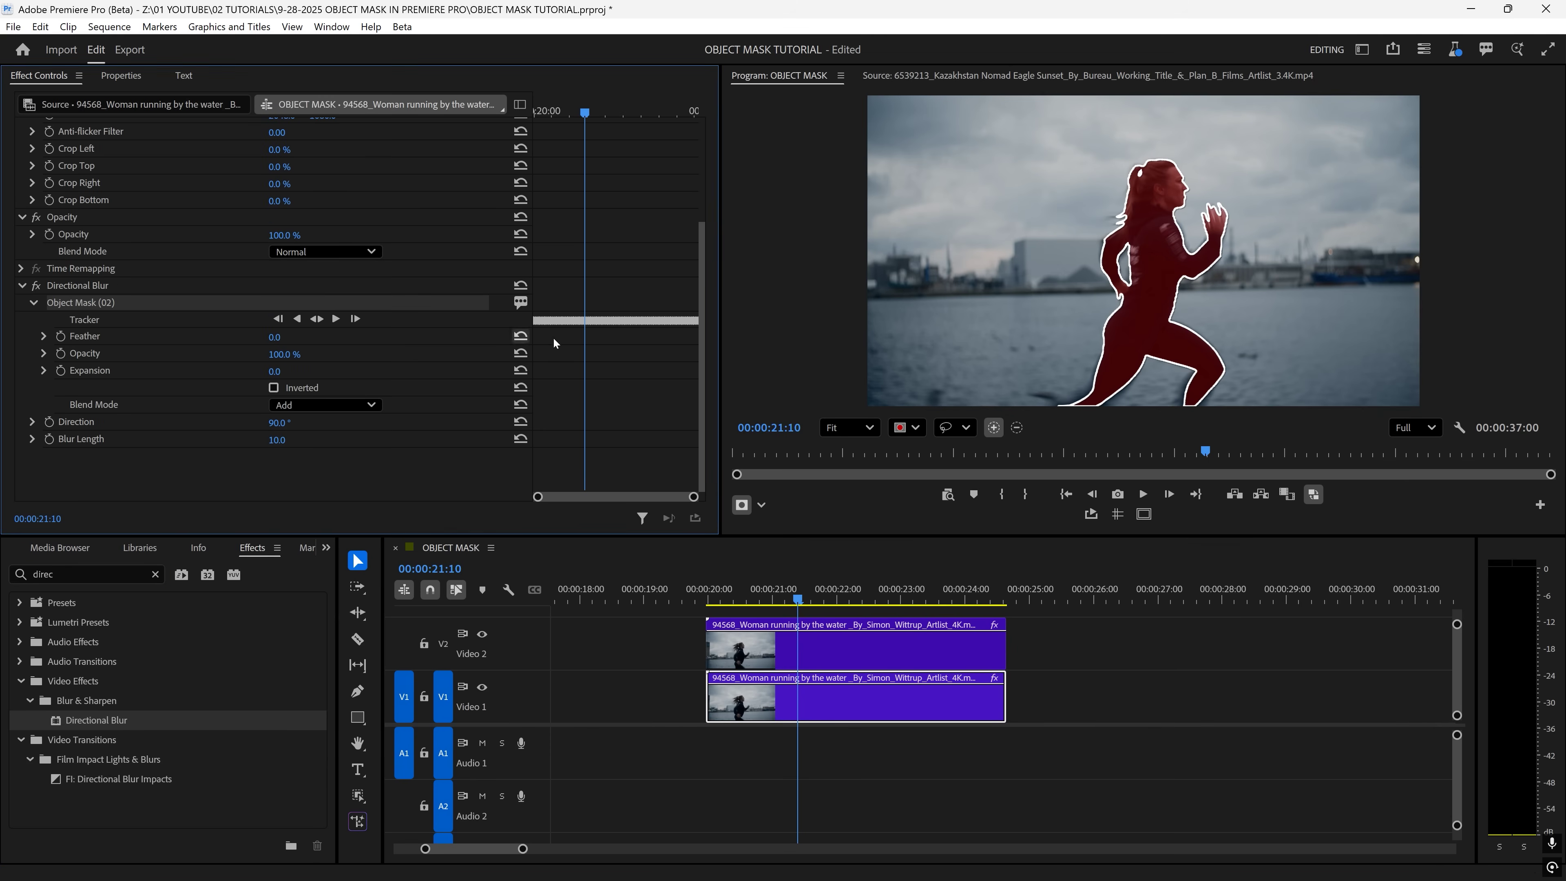
key(Delete)
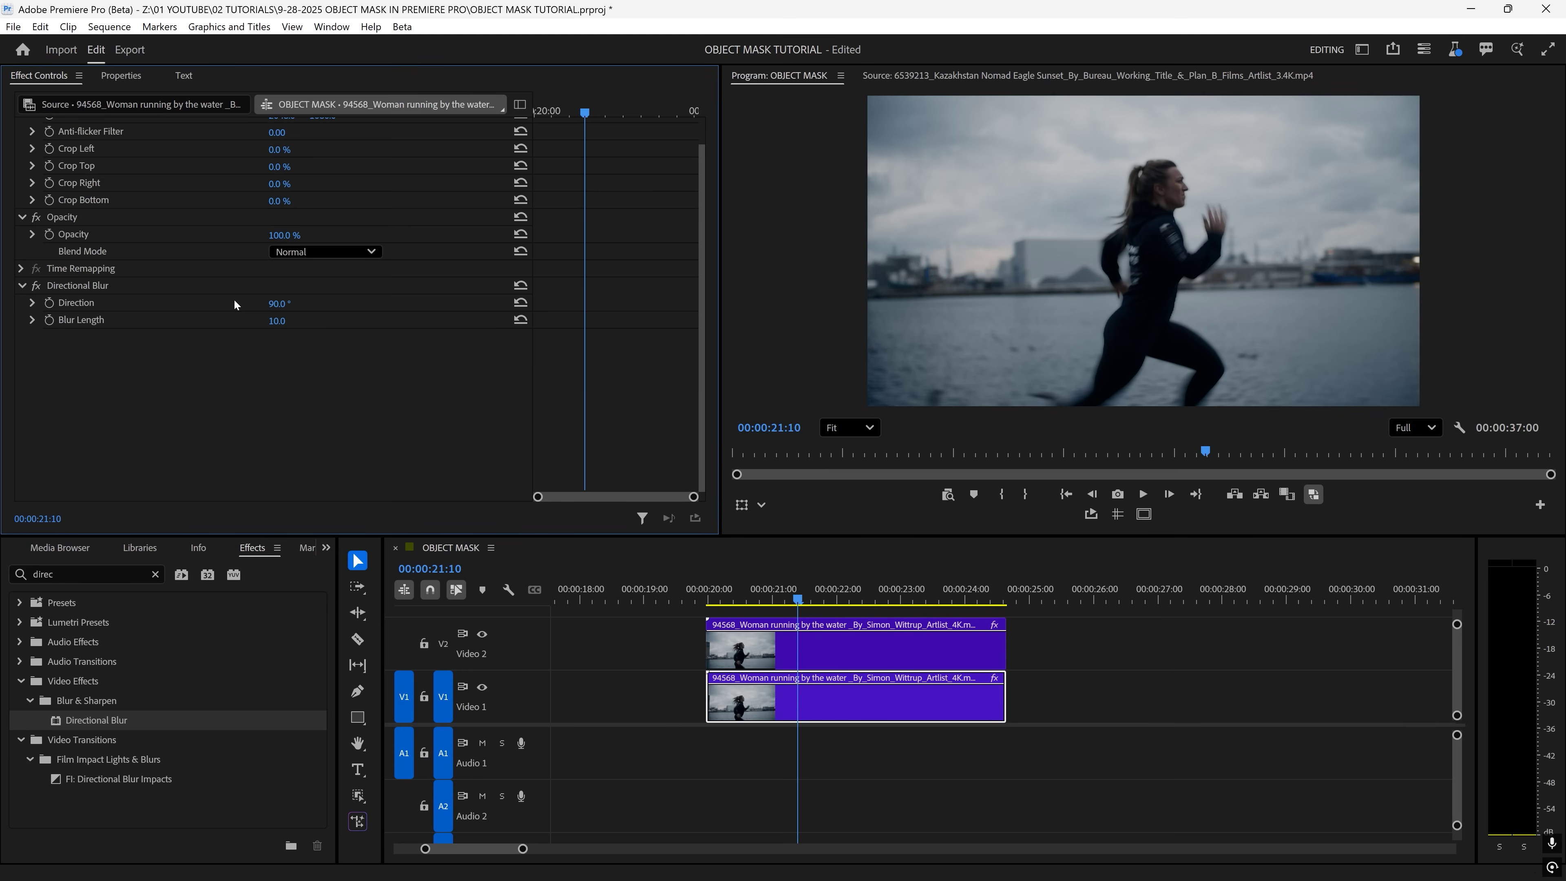
drag(272, 321, 542, 322)
drag(280, 439, 237, 440)
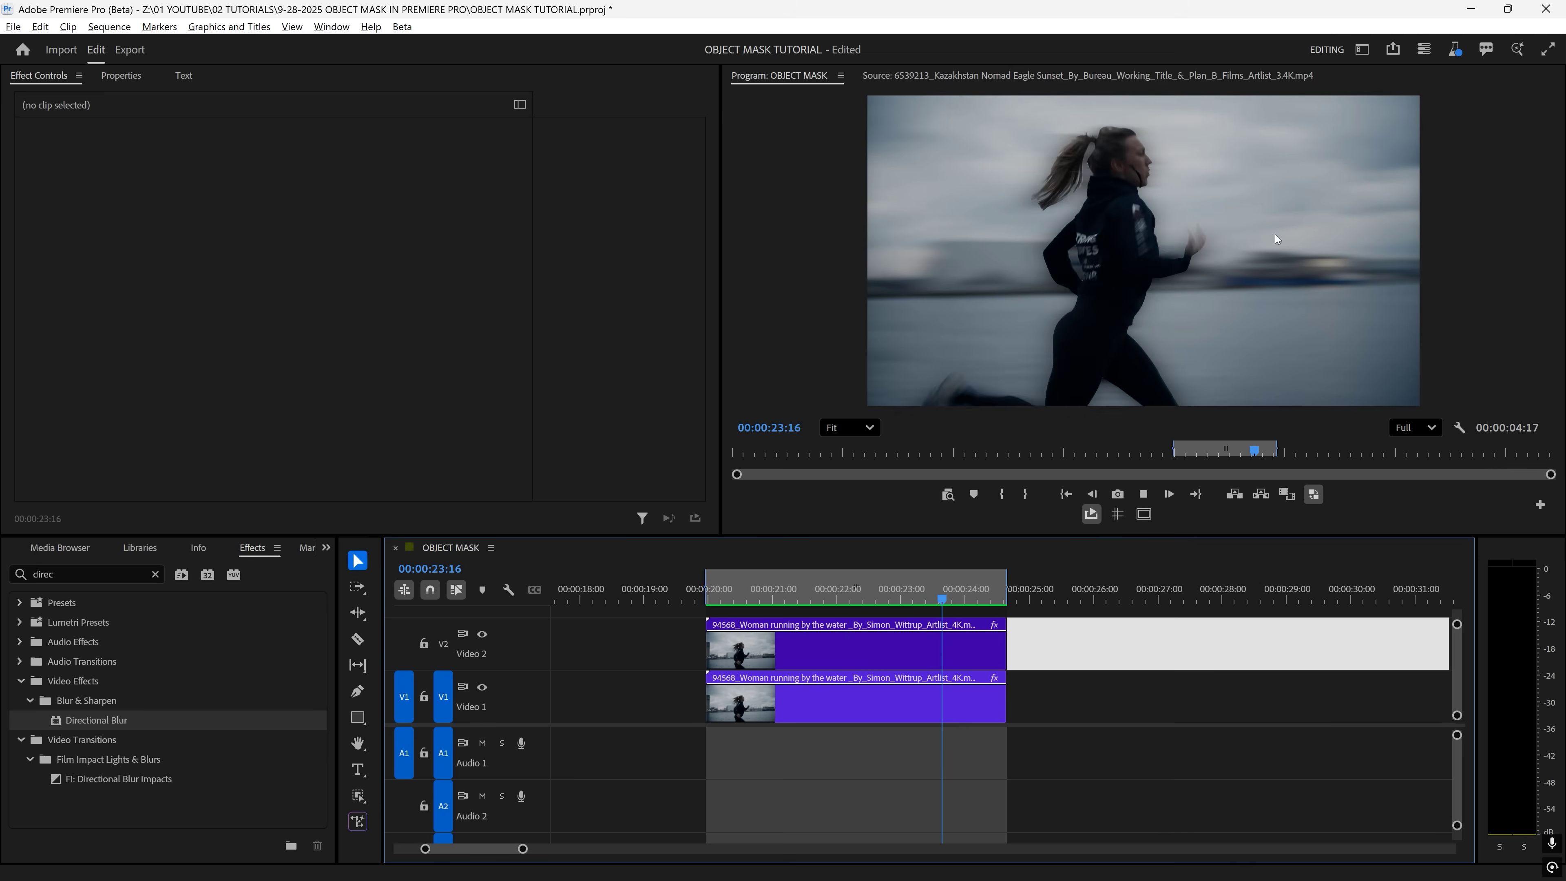
Remove the Directional Blur effect from the Video 1 clip
click(876, 700)
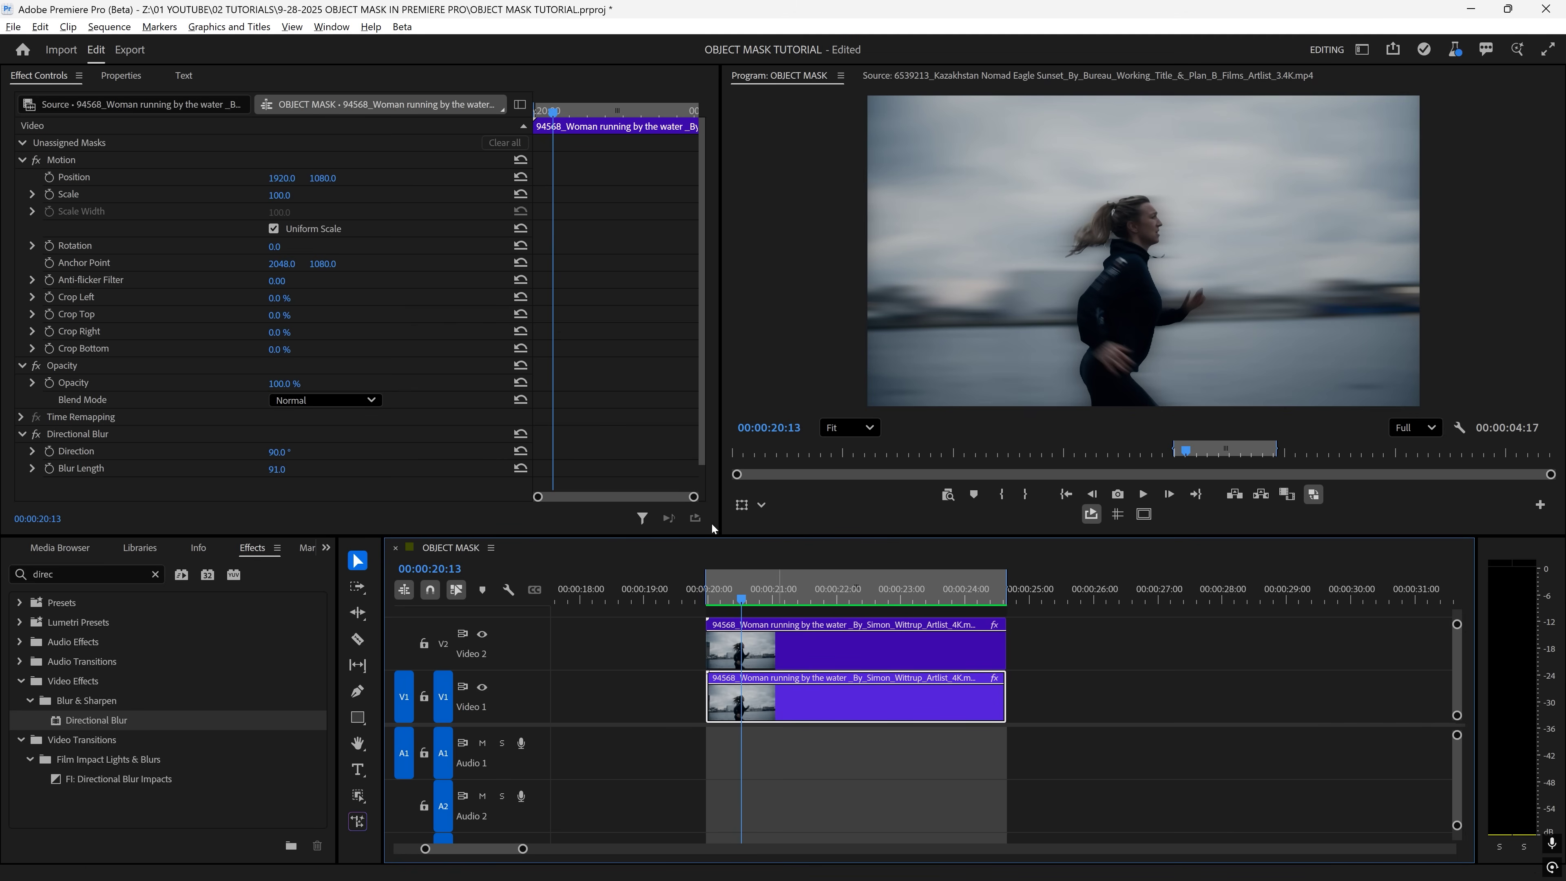
click(143, 407)
key(Delete)
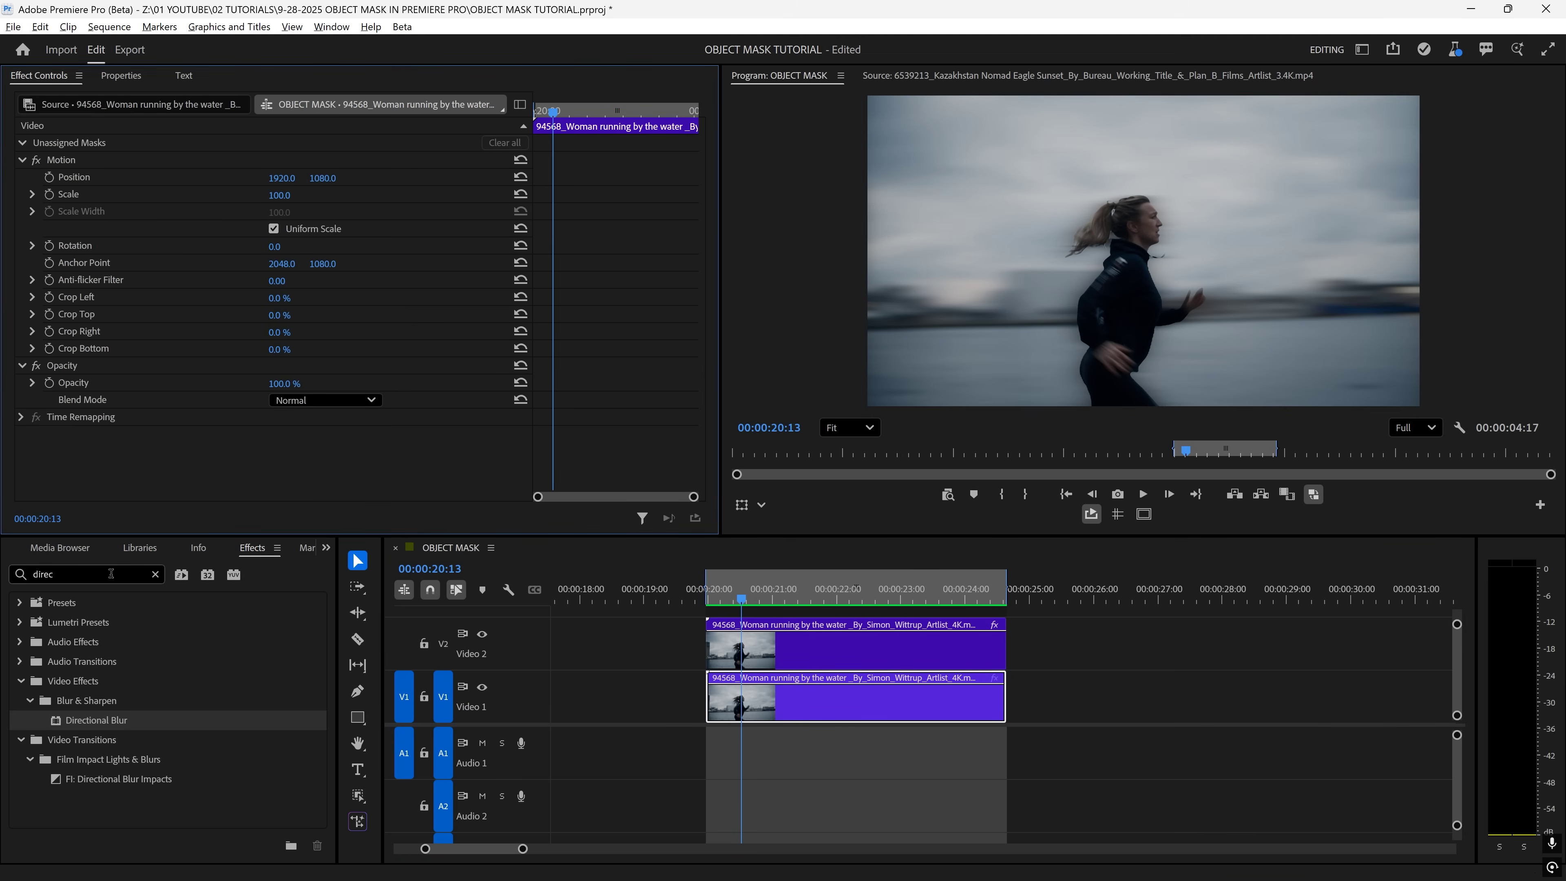
Apply the Gaussian Blur effect to the Video 1 clip and play back the blurred background
click(84, 574)
text(gaus)
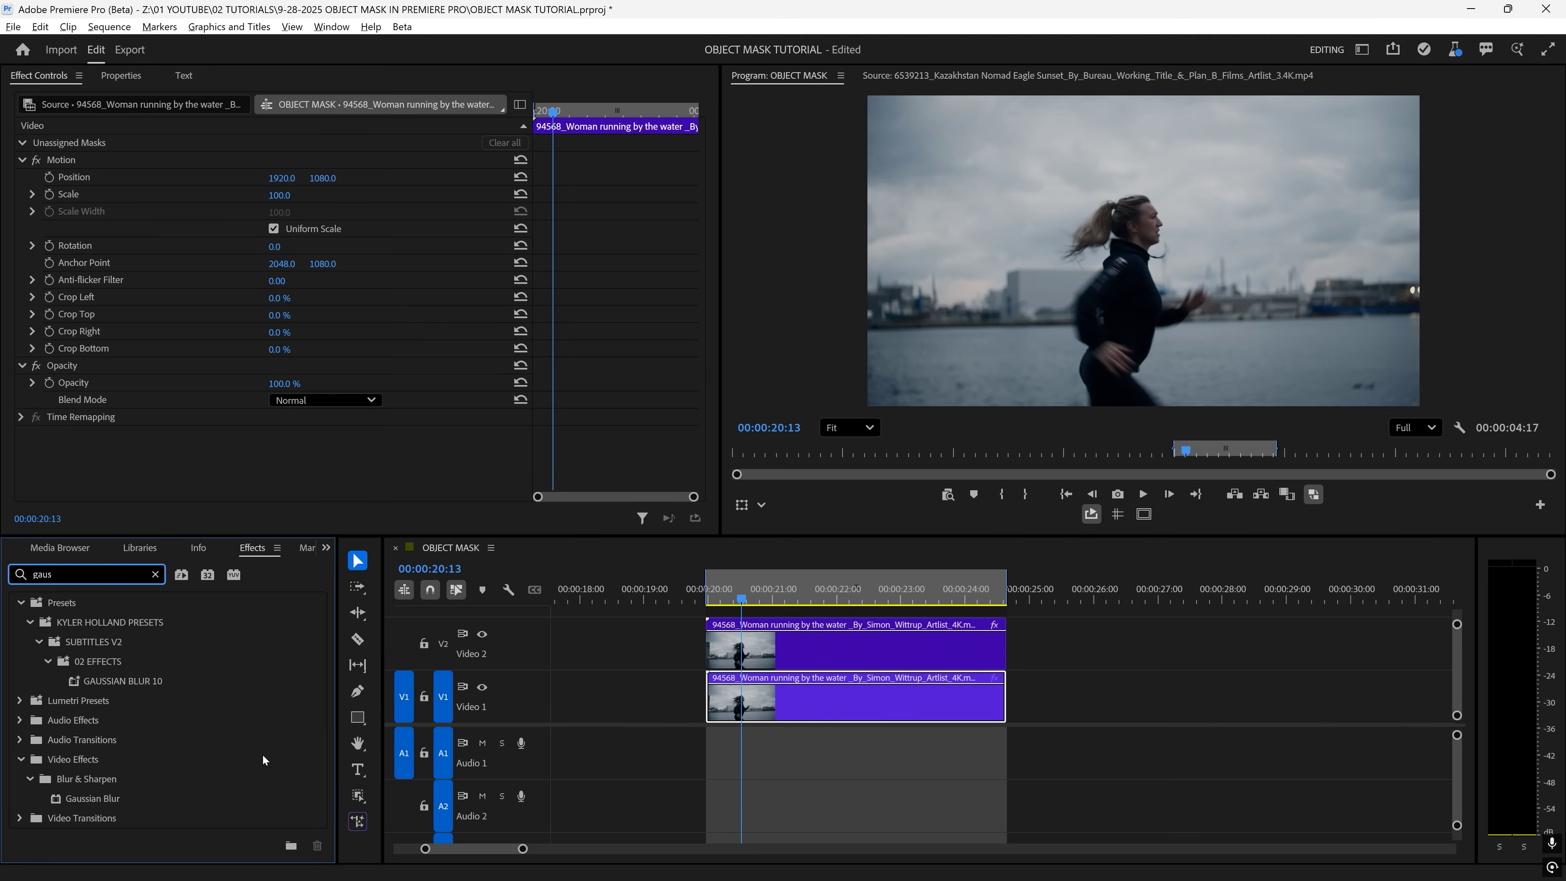
drag(116, 798, 822, 713)
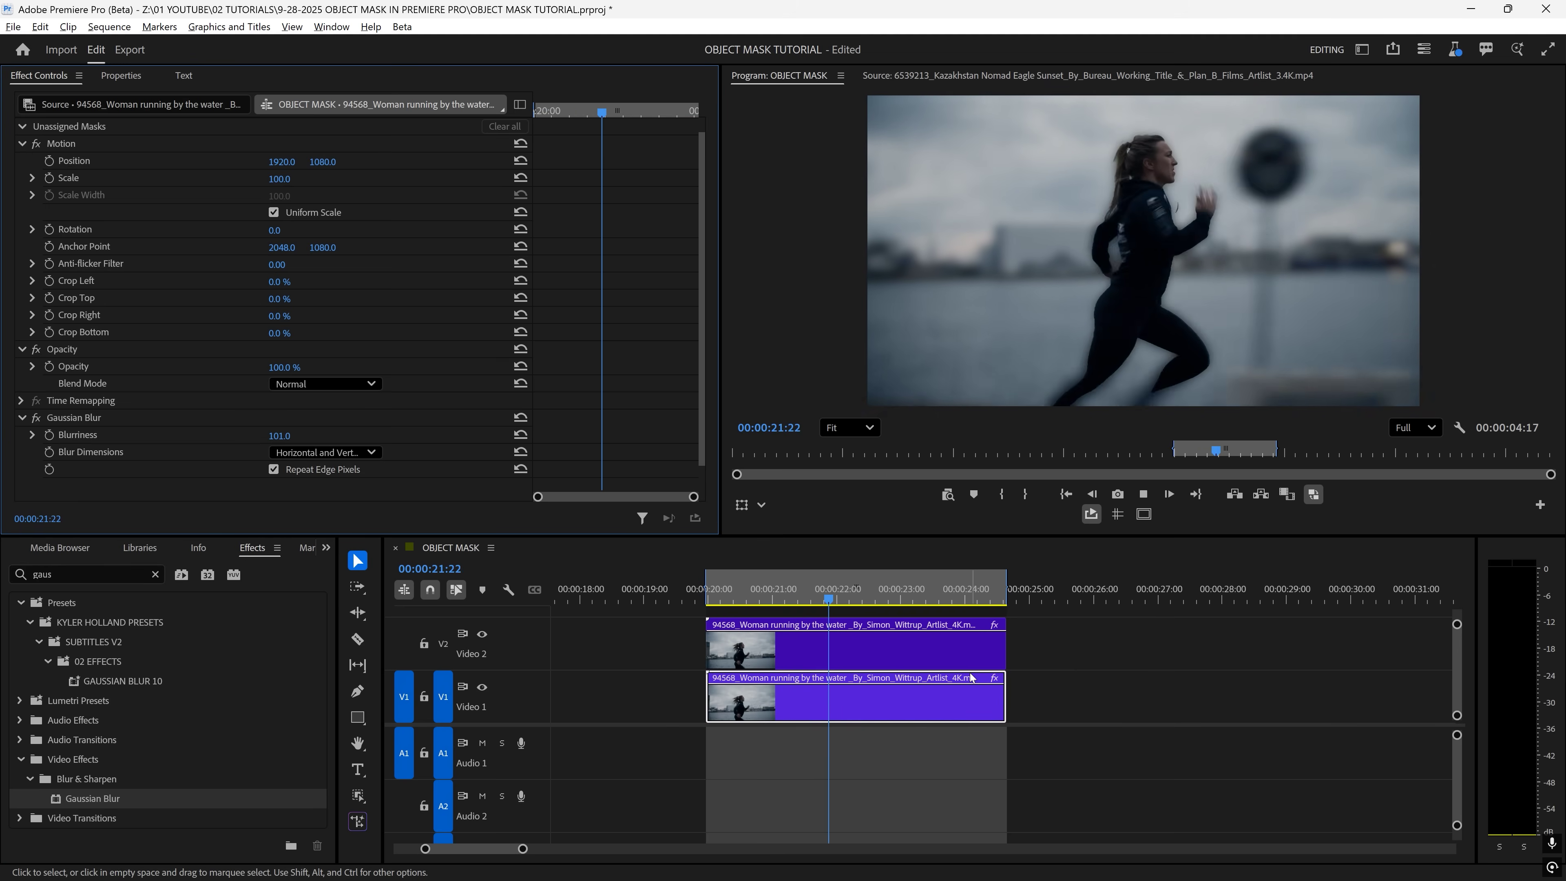
key(space)
Add the text RUNNING behind the runner and move its graphic to Video 2 at the clips' start, below the masked copy
key(shift+minus)
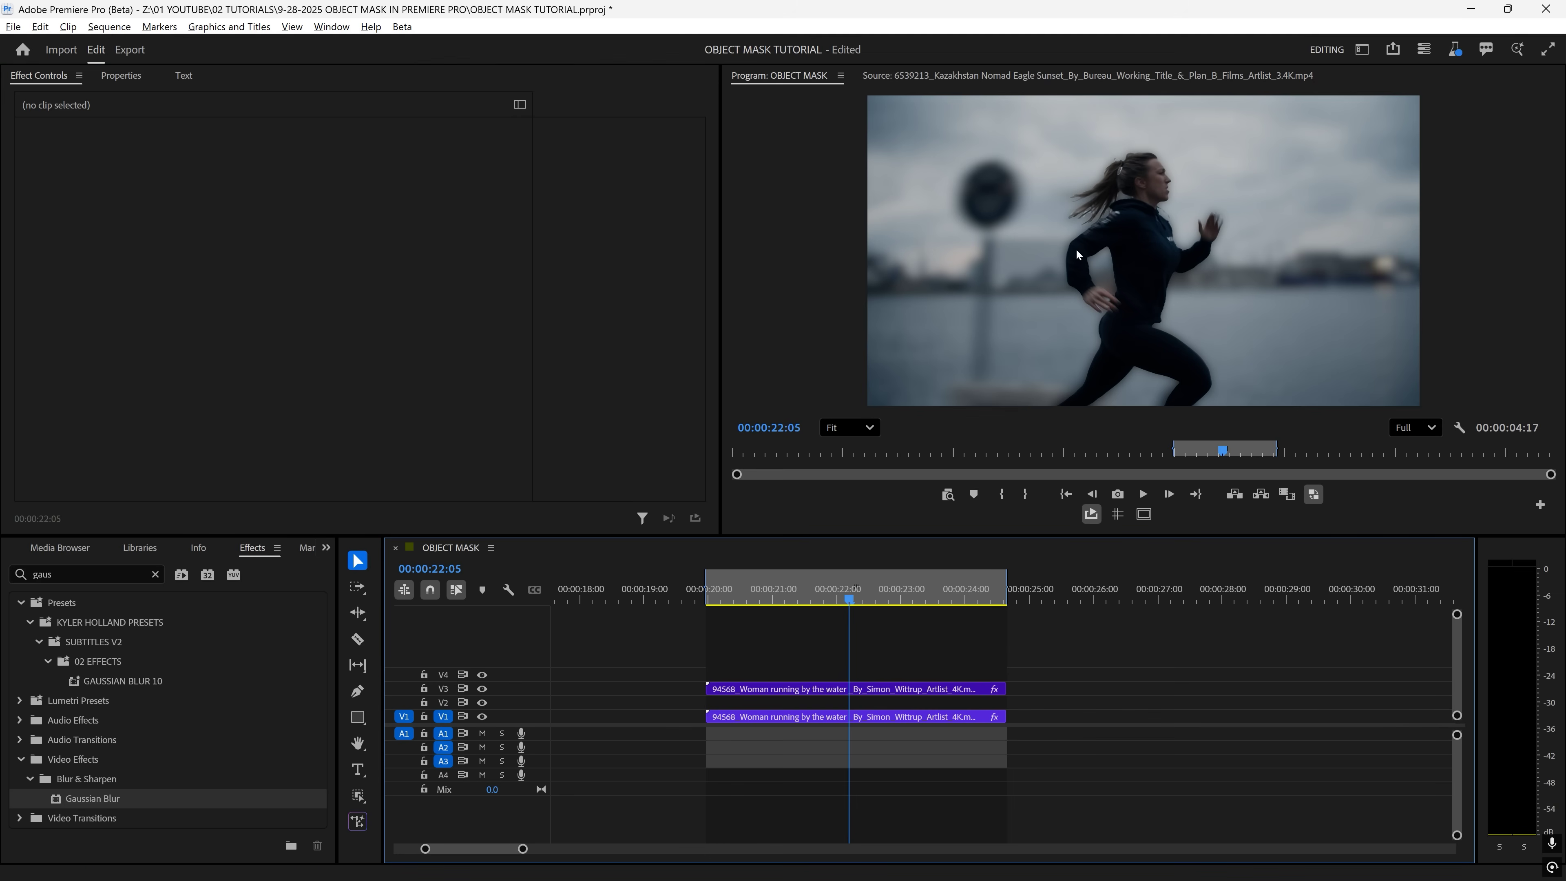
key(t)
click(1026, 247)
text(RUNNING)
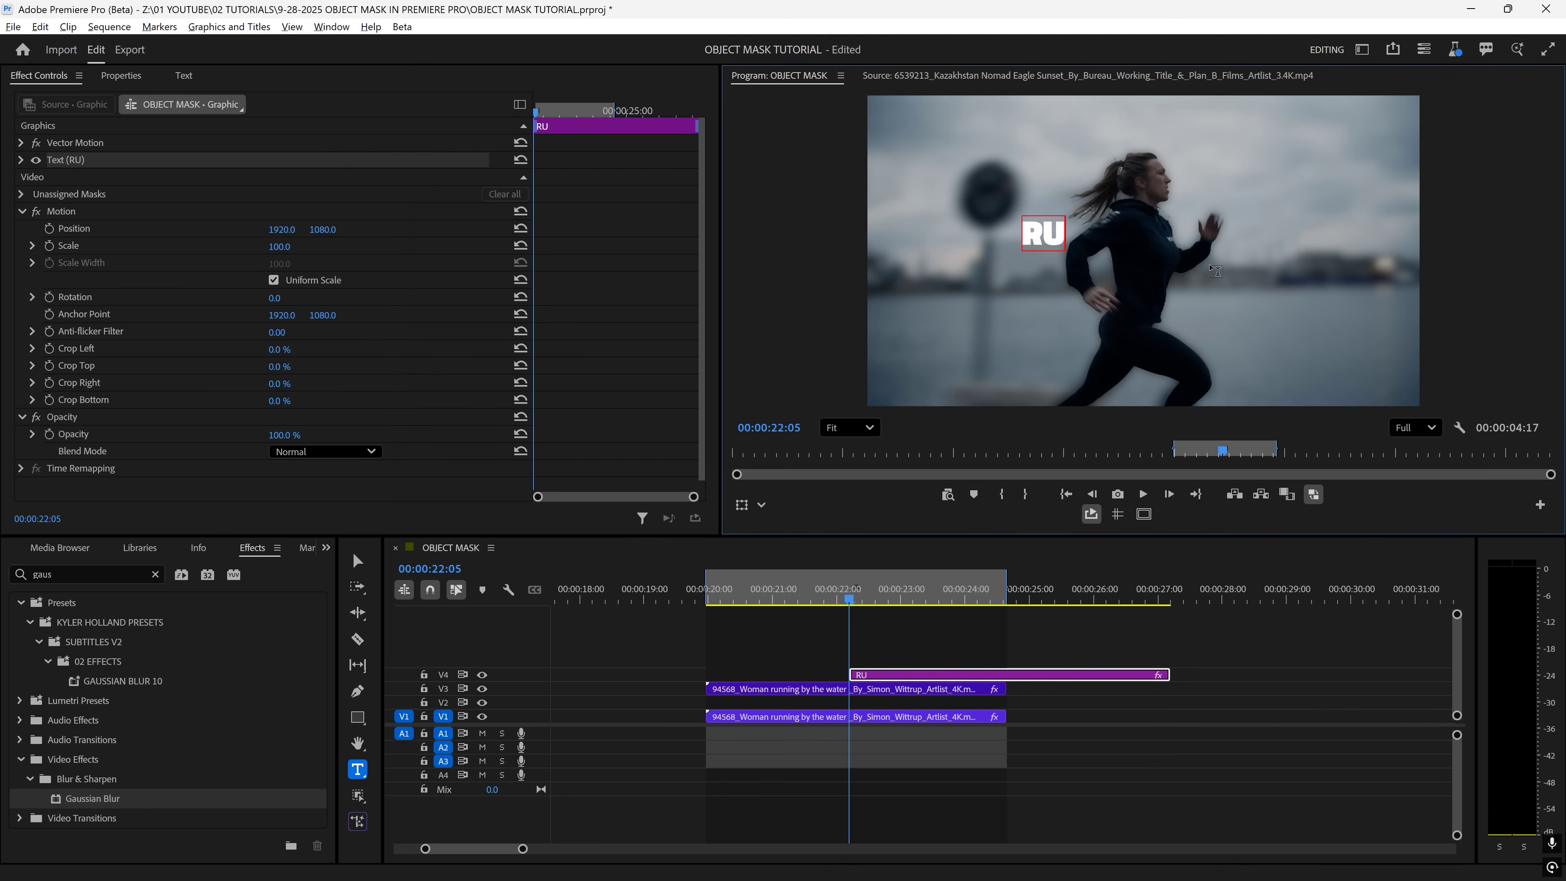
drag(947, 675, 803, 707)
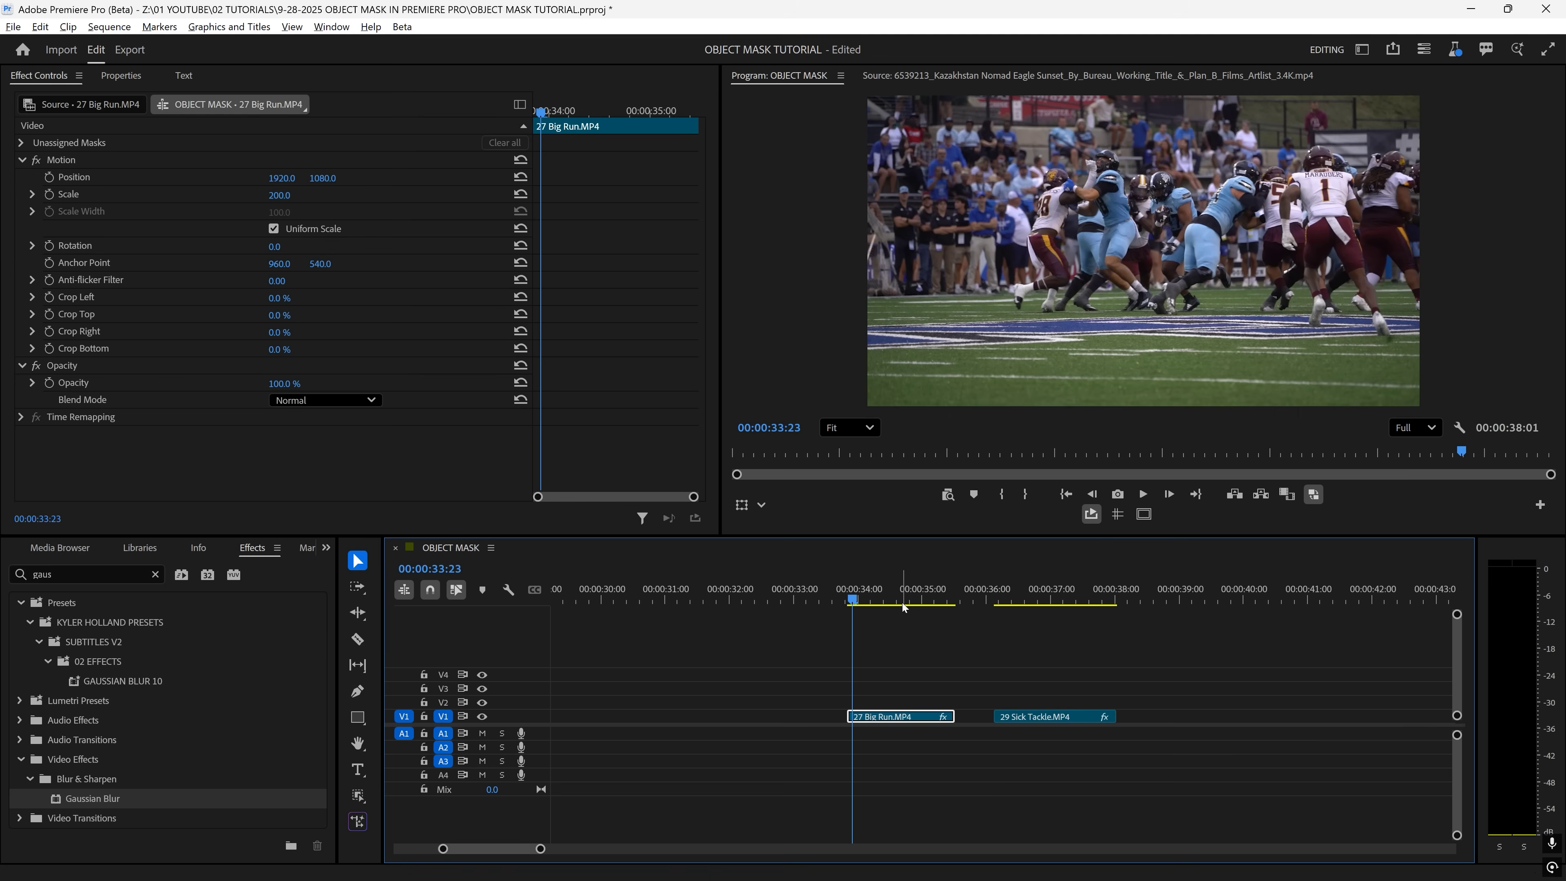
Object-mask the leftmost maroon-and-white player in the 29 Sick Tackle.MP4 clip at 00:00:36:11 and track the mask forward and backward
key(space)
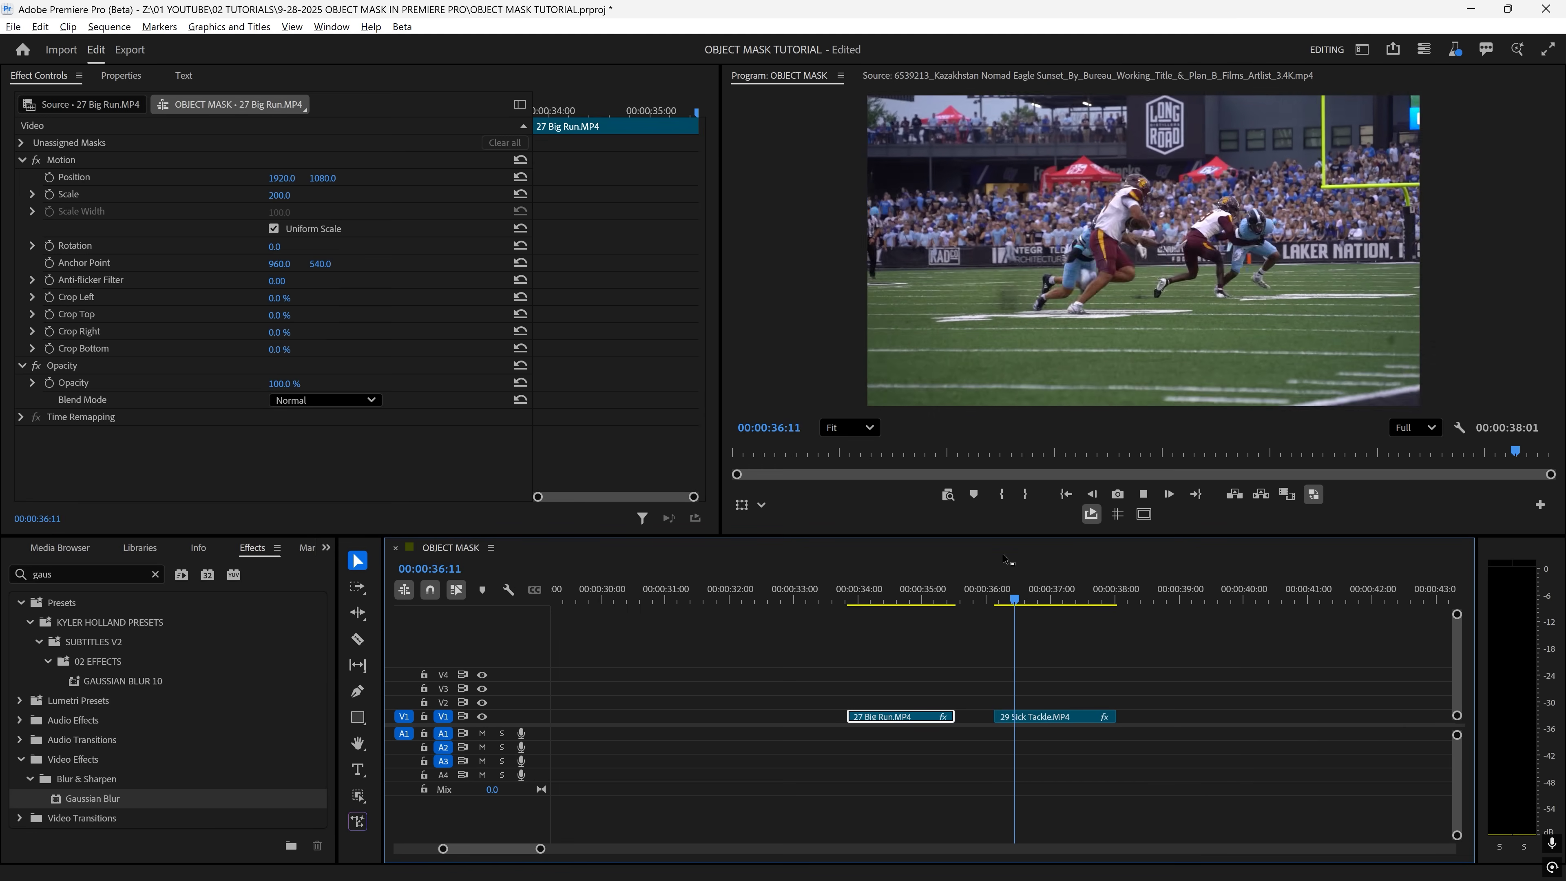
key(space)
drag(1026, 601, 1016, 602)
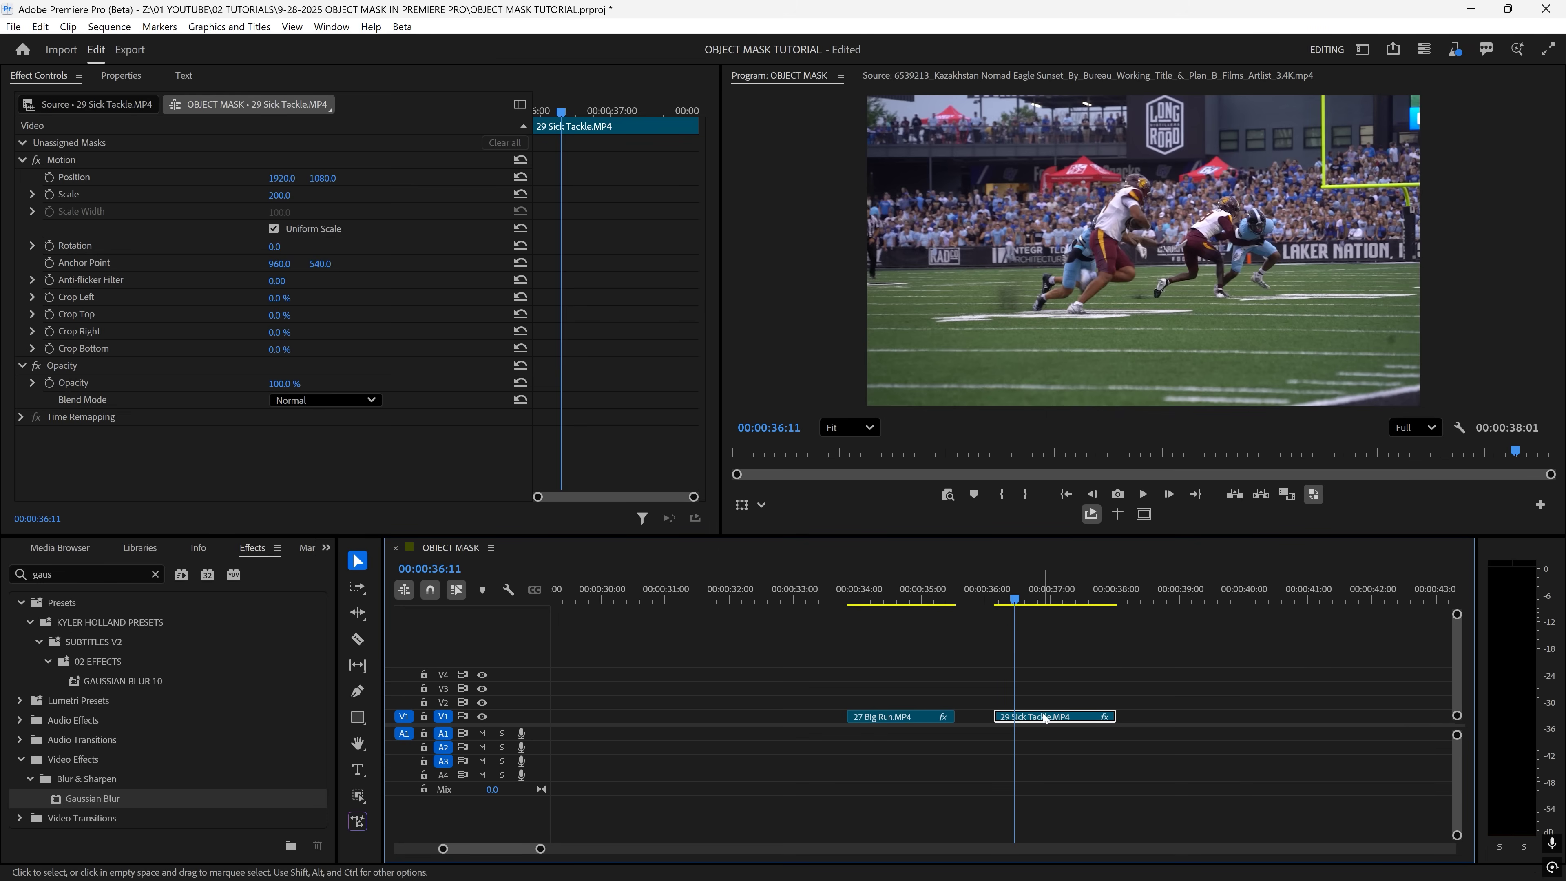
click(357, 795)
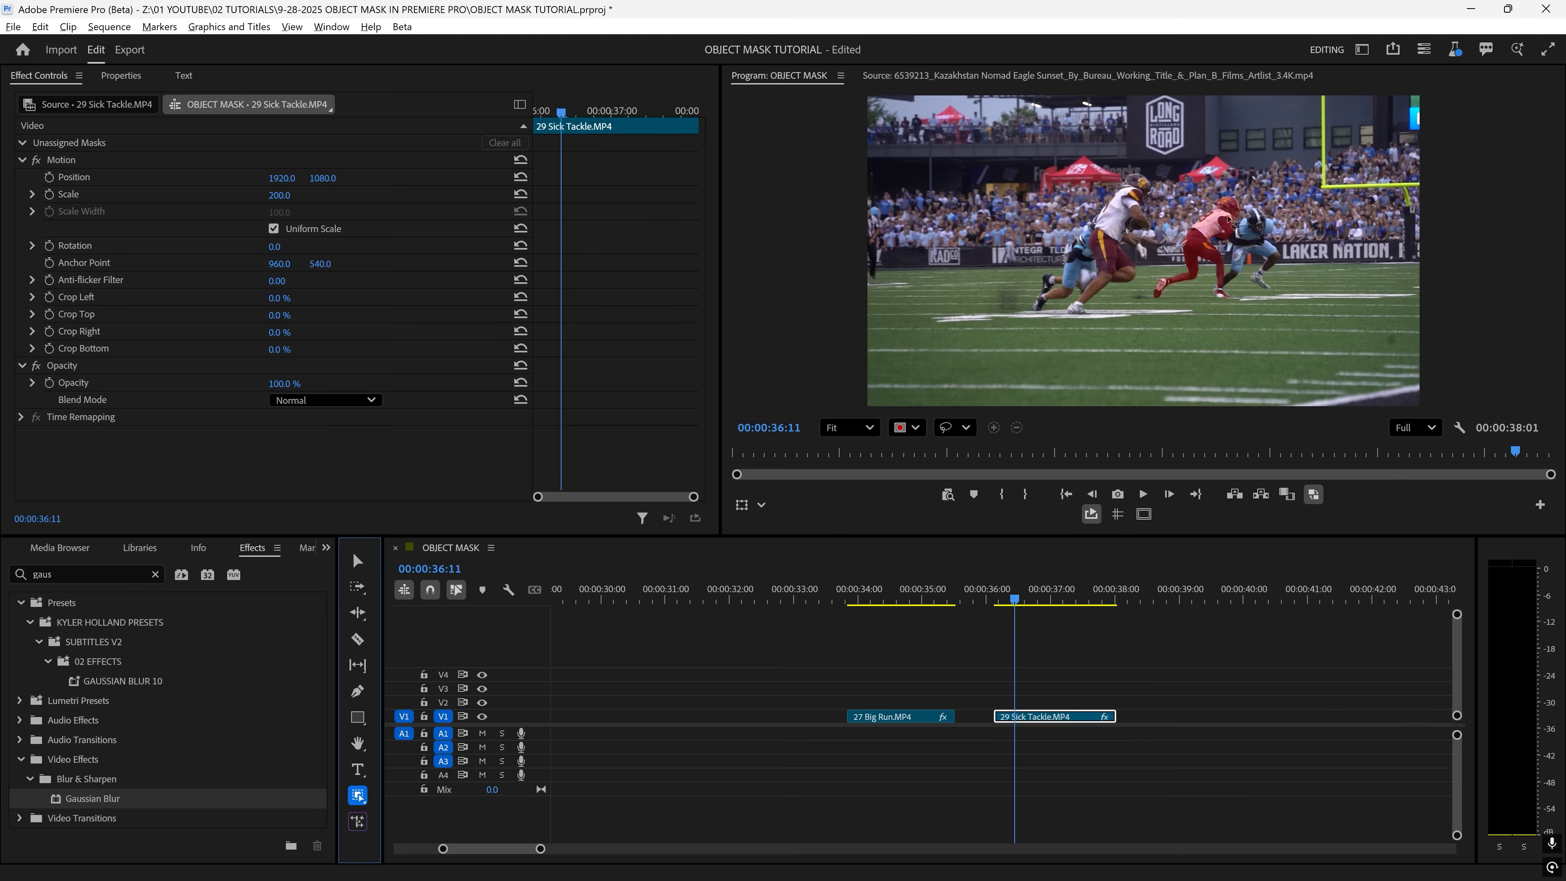
click(1120, 217)
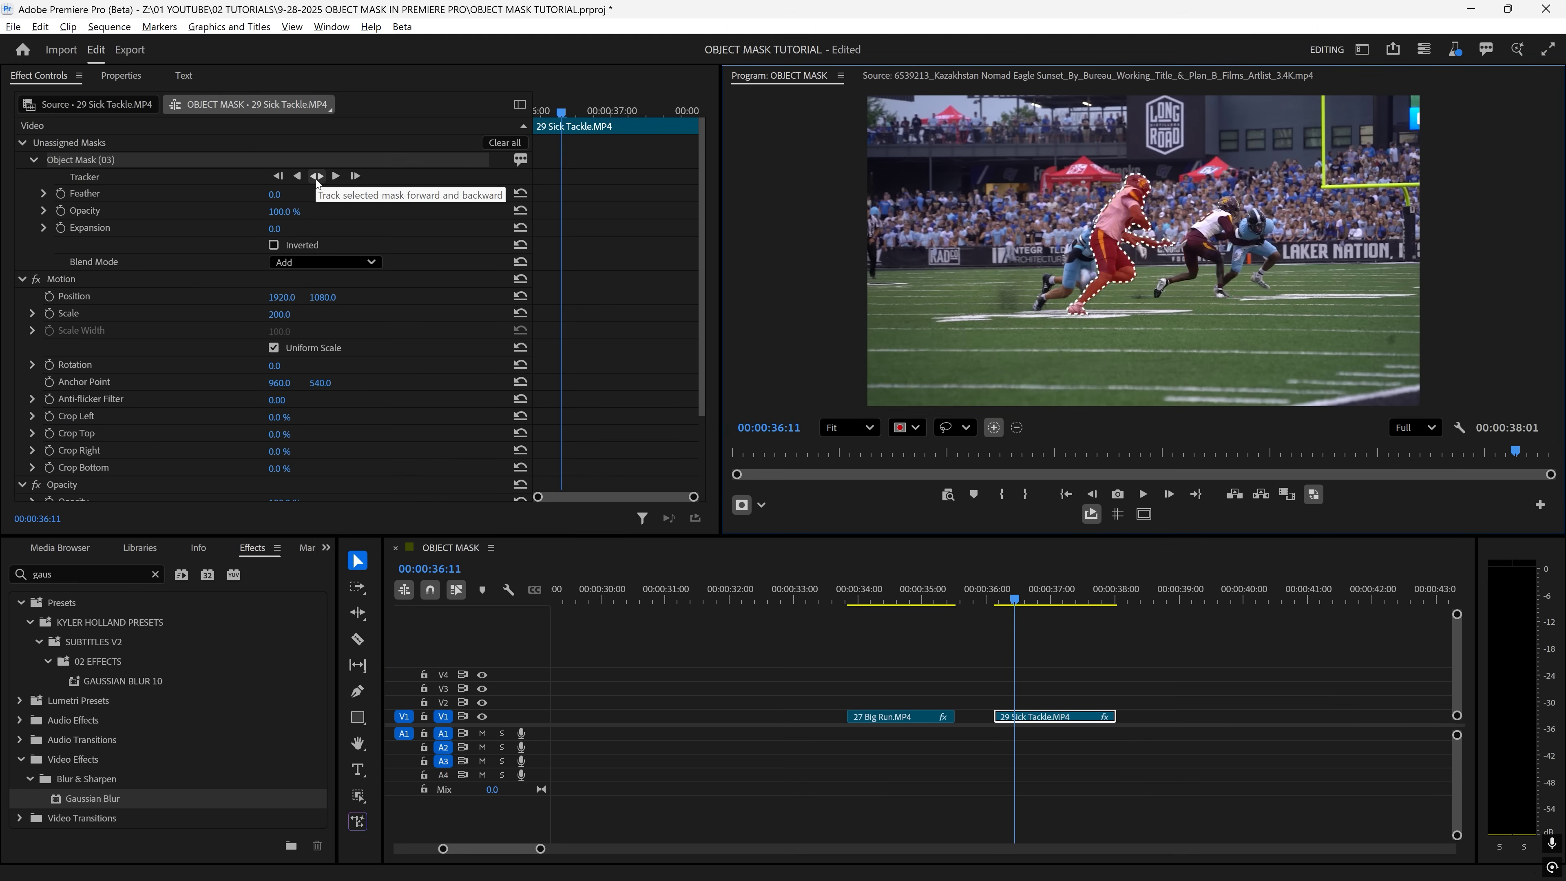
click(316, 177)
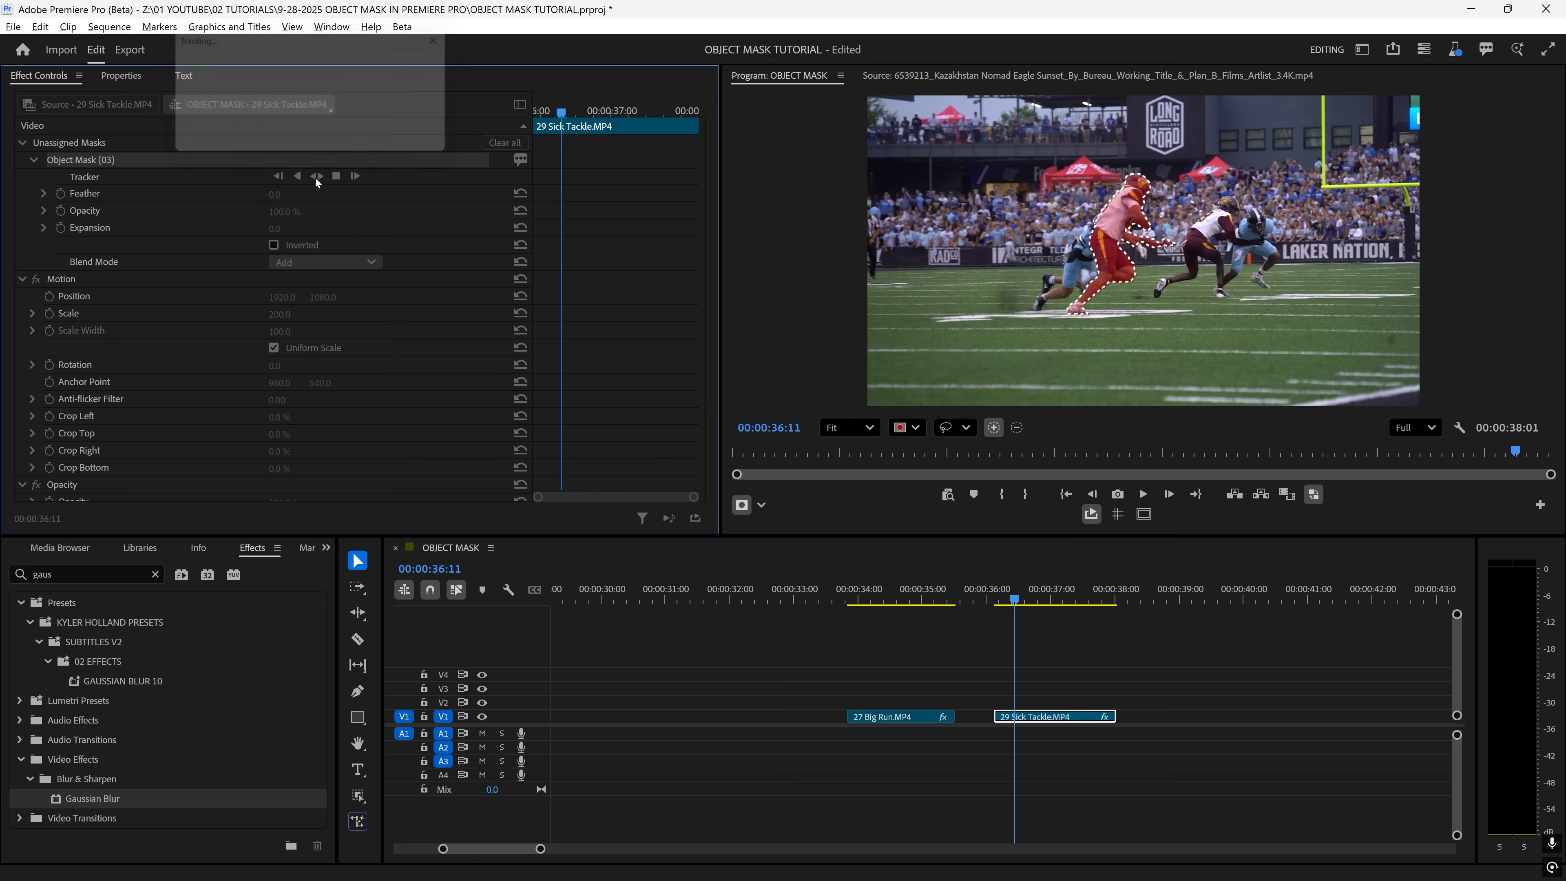
Subtract the number 18 player from the object mask at 00:00:36:20, track it forward and backward again, and scrub through the tracked mask
drag(994, 598, 1040, 600)
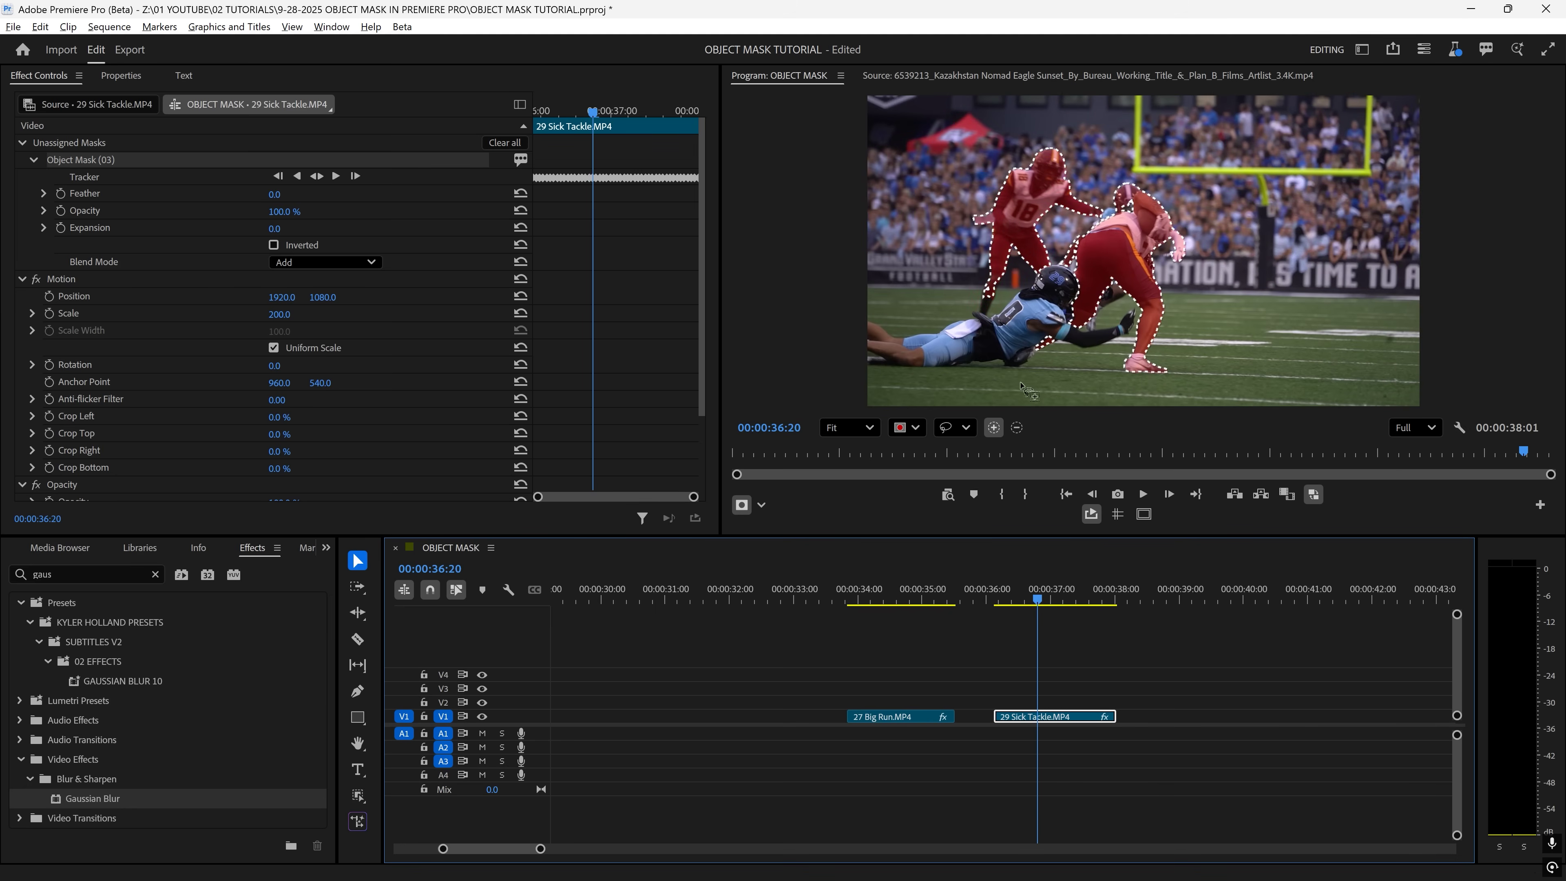
click(1017, 427)
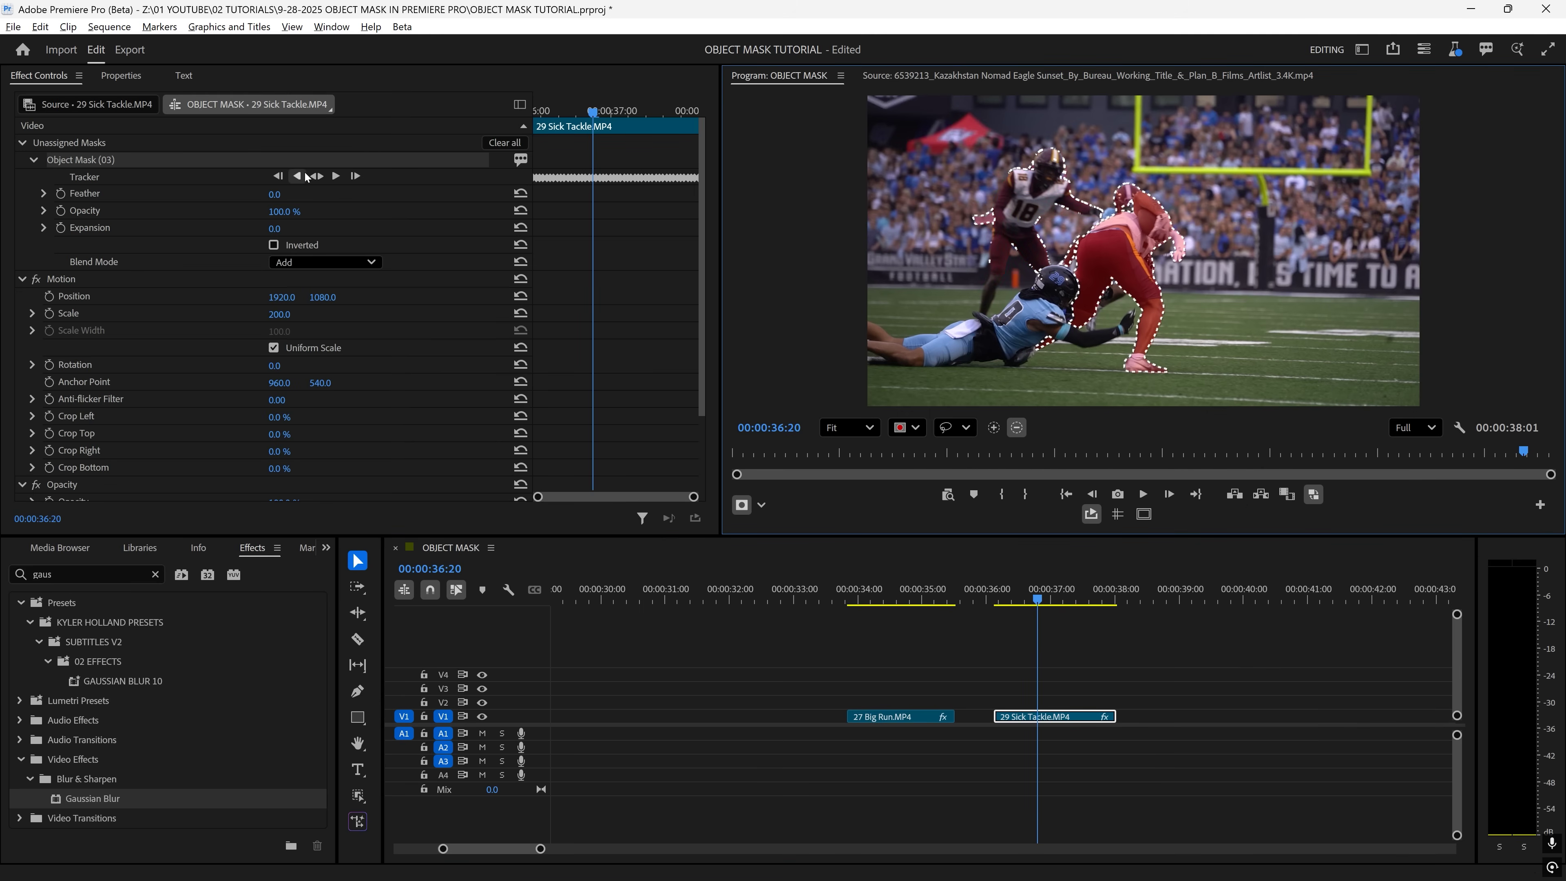
click(317, 176)
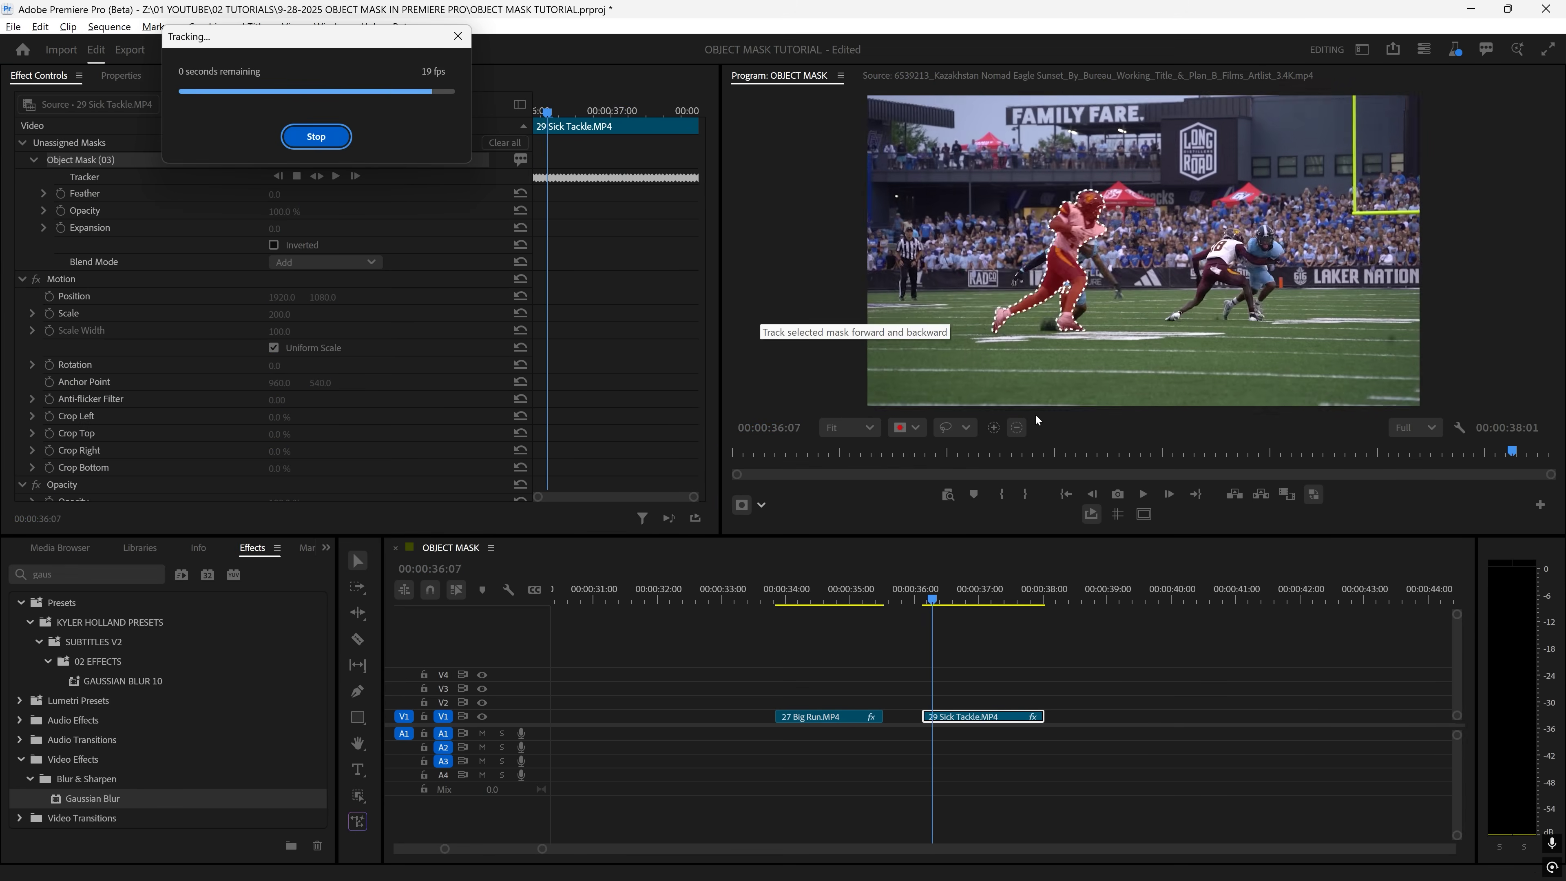
drag(981, 590, 941, 591)
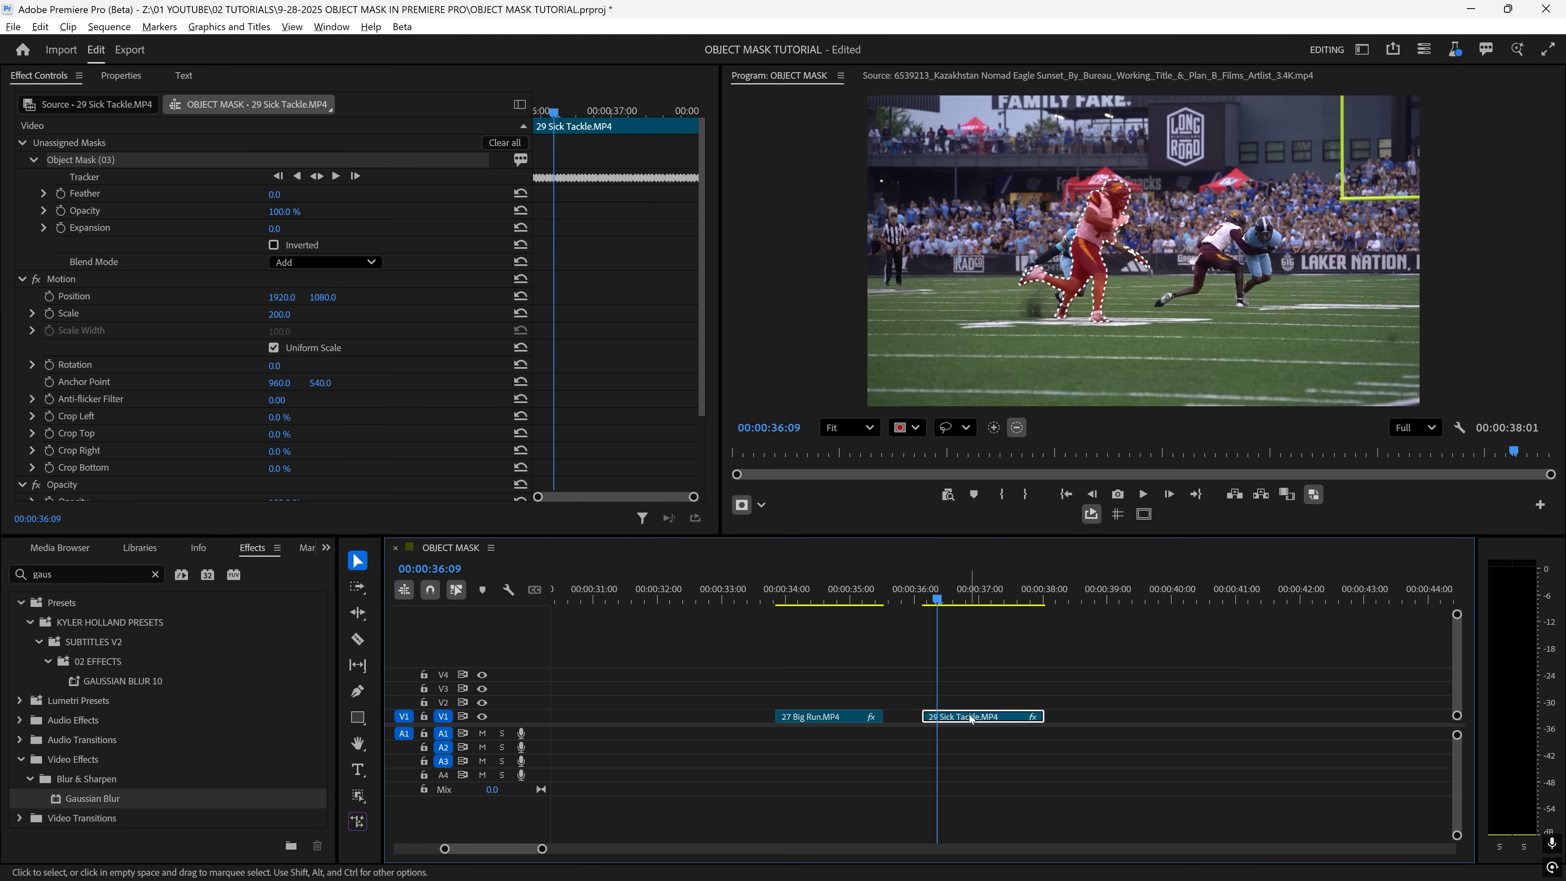
Move the 29 Sick Tackle.MP4 clip to Video 2 starting at 00:00:35:00, overlapping 27 Big Run.MP4, and split it where the lower clip ends
drag(988, 716, 918, 708)
drag(845, 591, 873, 594)
key(c)
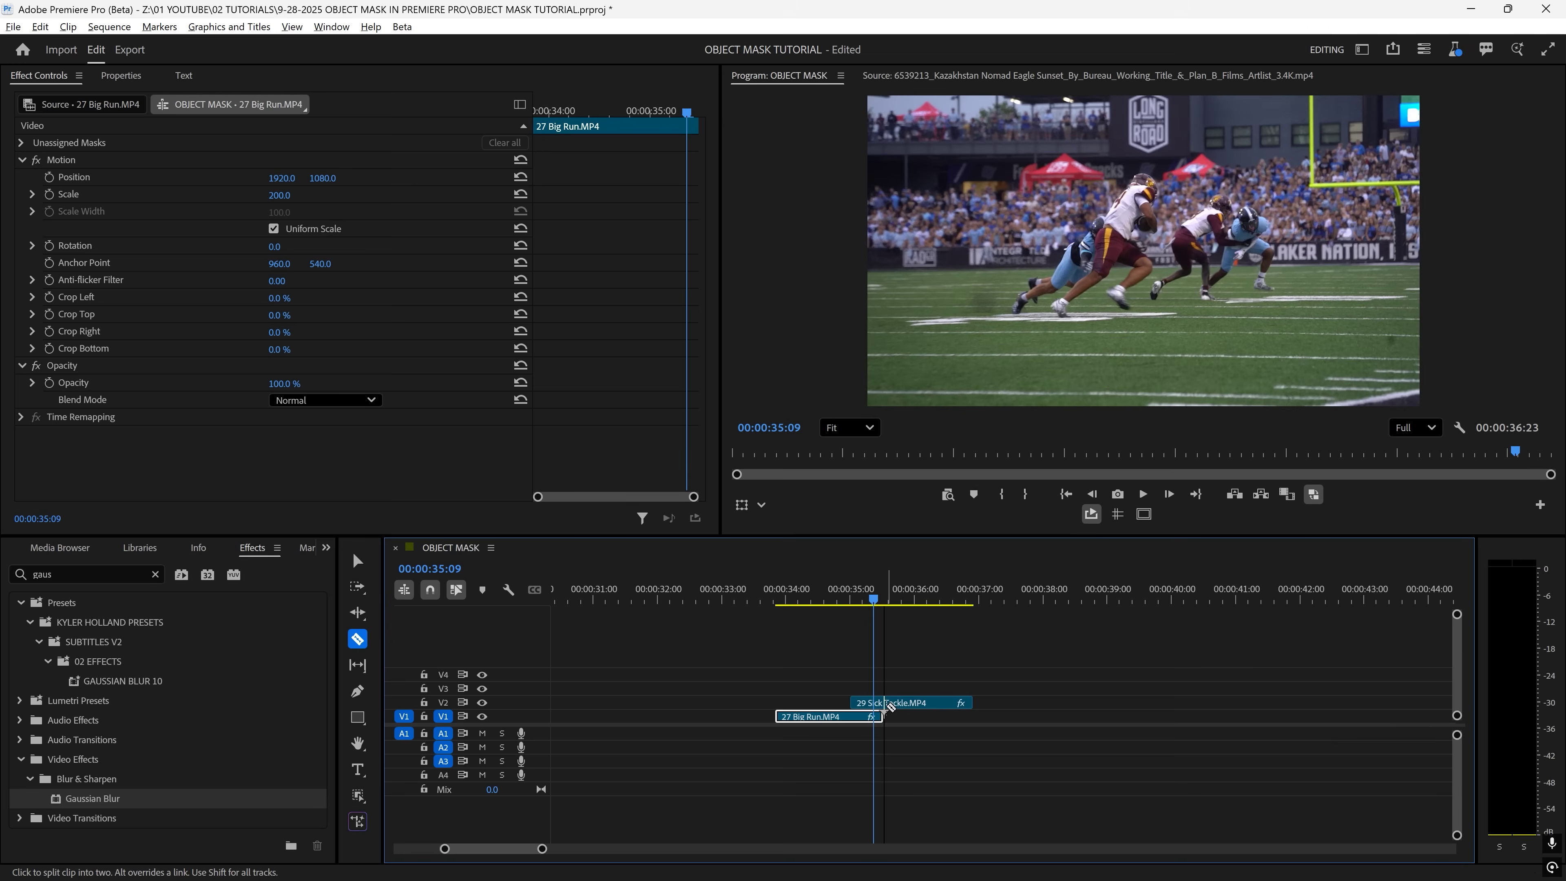
click(890, 706)
key(v)
Copy Object Mask (03) of the short overlapping Video 2 piece onto its Opacity effect, then deselect the clip
click(891, 701)
key(Left)
key(Left)
key(Left)
key(Left)
key(Left)
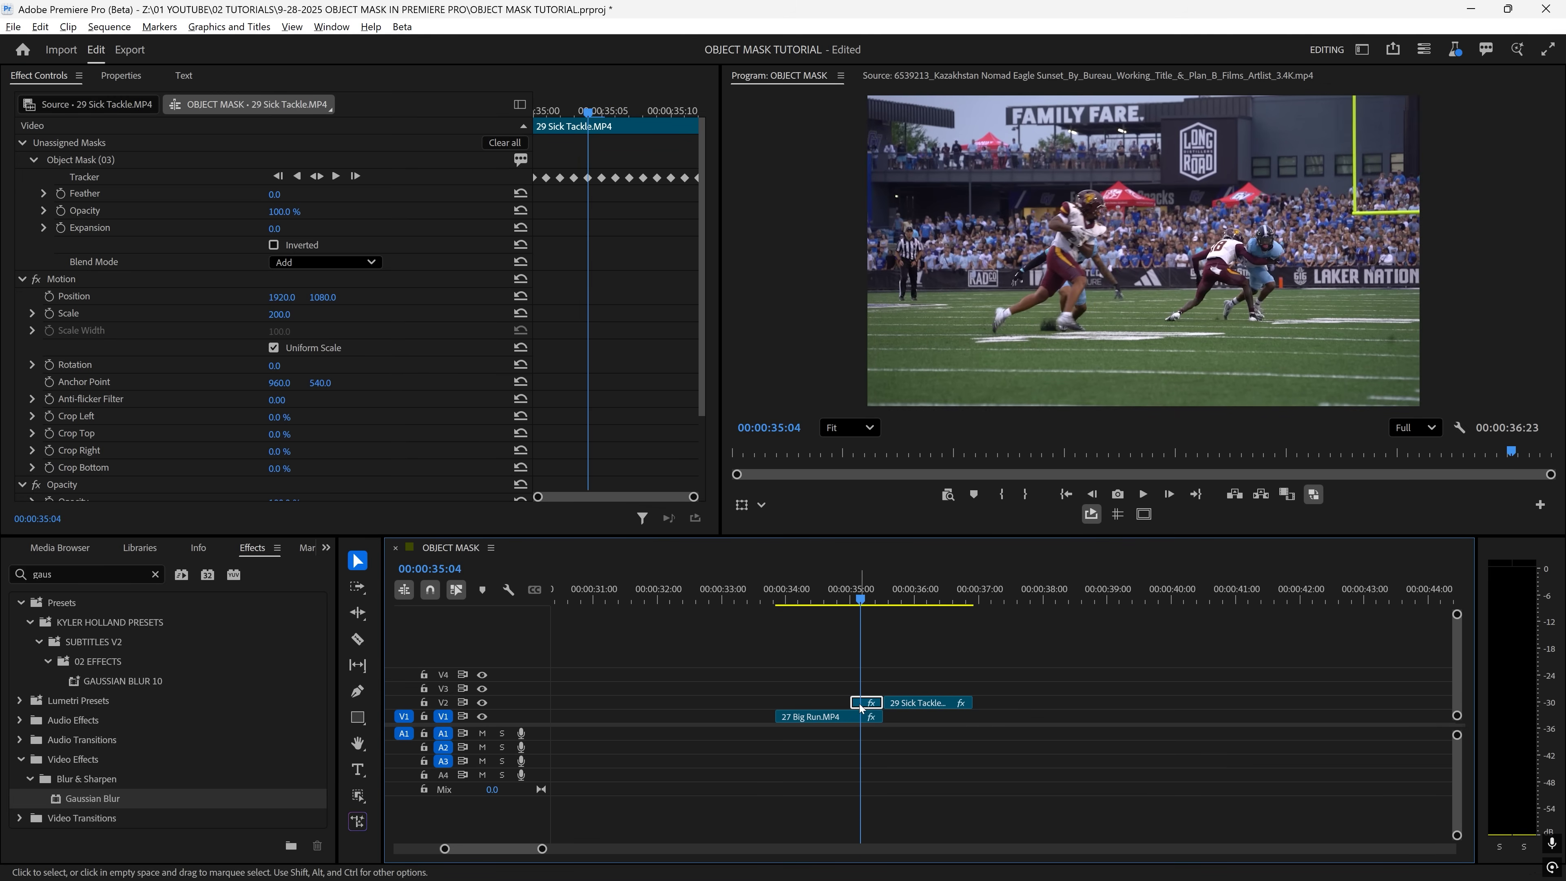
click(119, 161)
scroll(181, 338, down, 3)
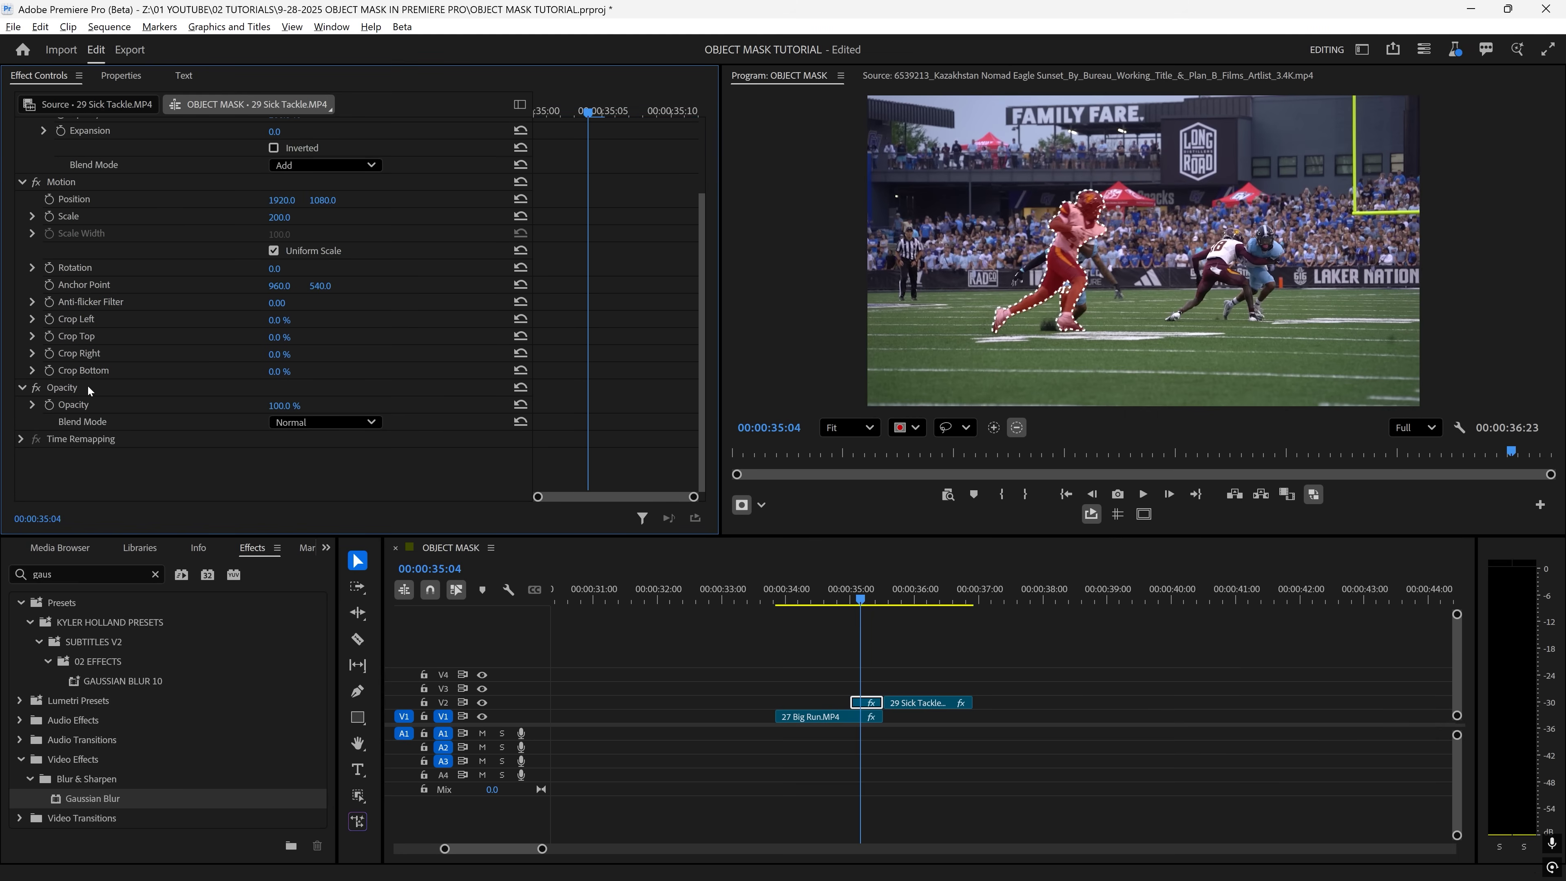
click(71, 390)
key(ctrl+v)
click(894, 660)
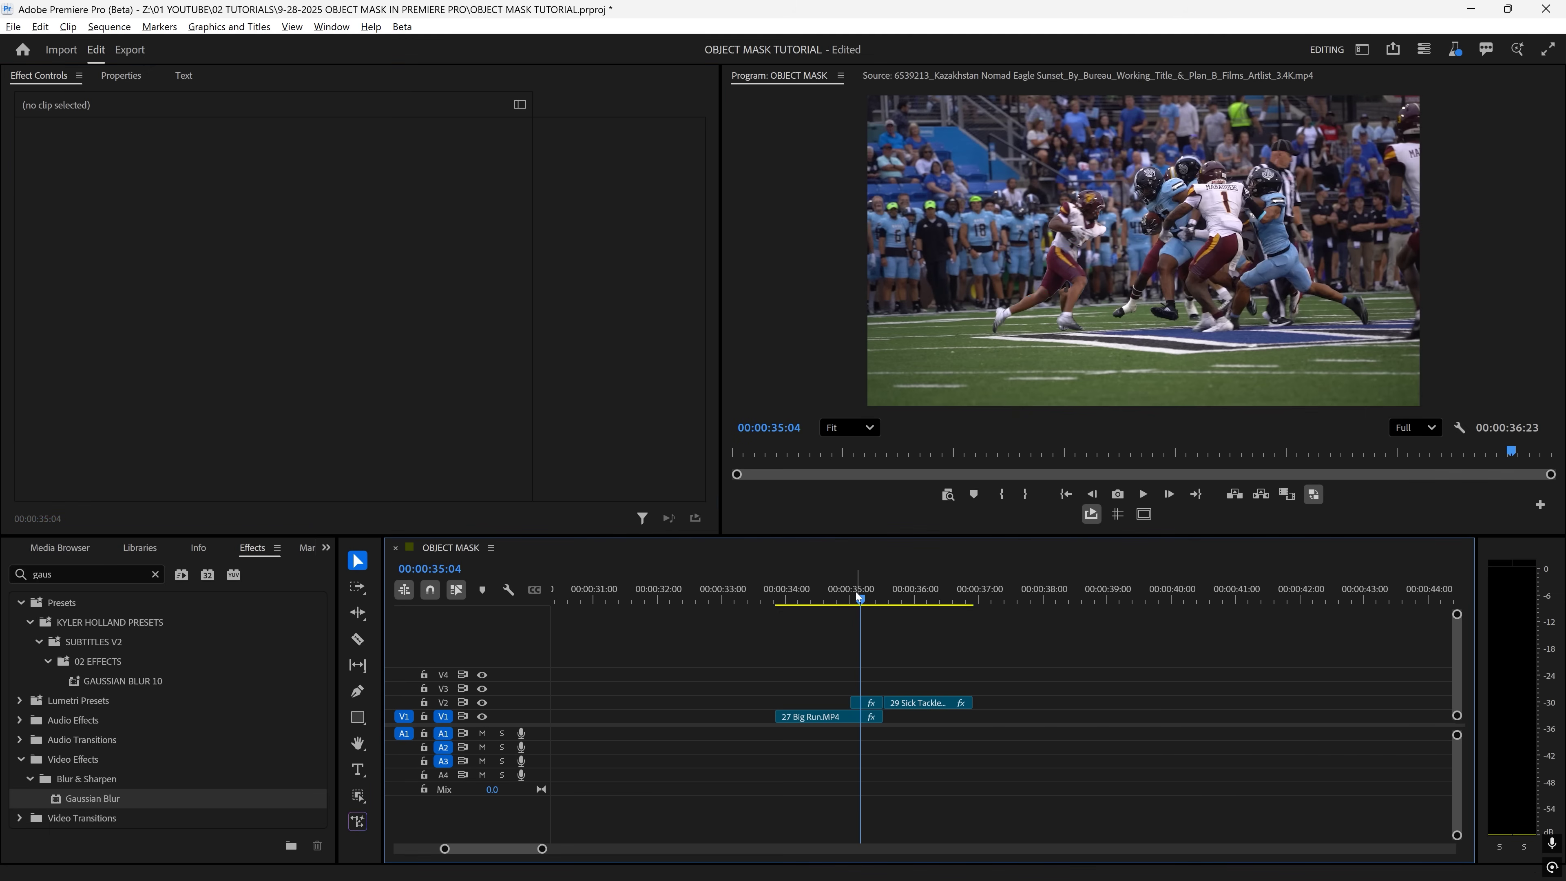
Play back the masked transition from 27 Big Run.MP4 into 29 Sick Tackle.MP4
mouse_move(859, 596)
mouse_down()
mouse_move(908, 599)
mouse_move(833, 598)
mouse_up()
key(space)
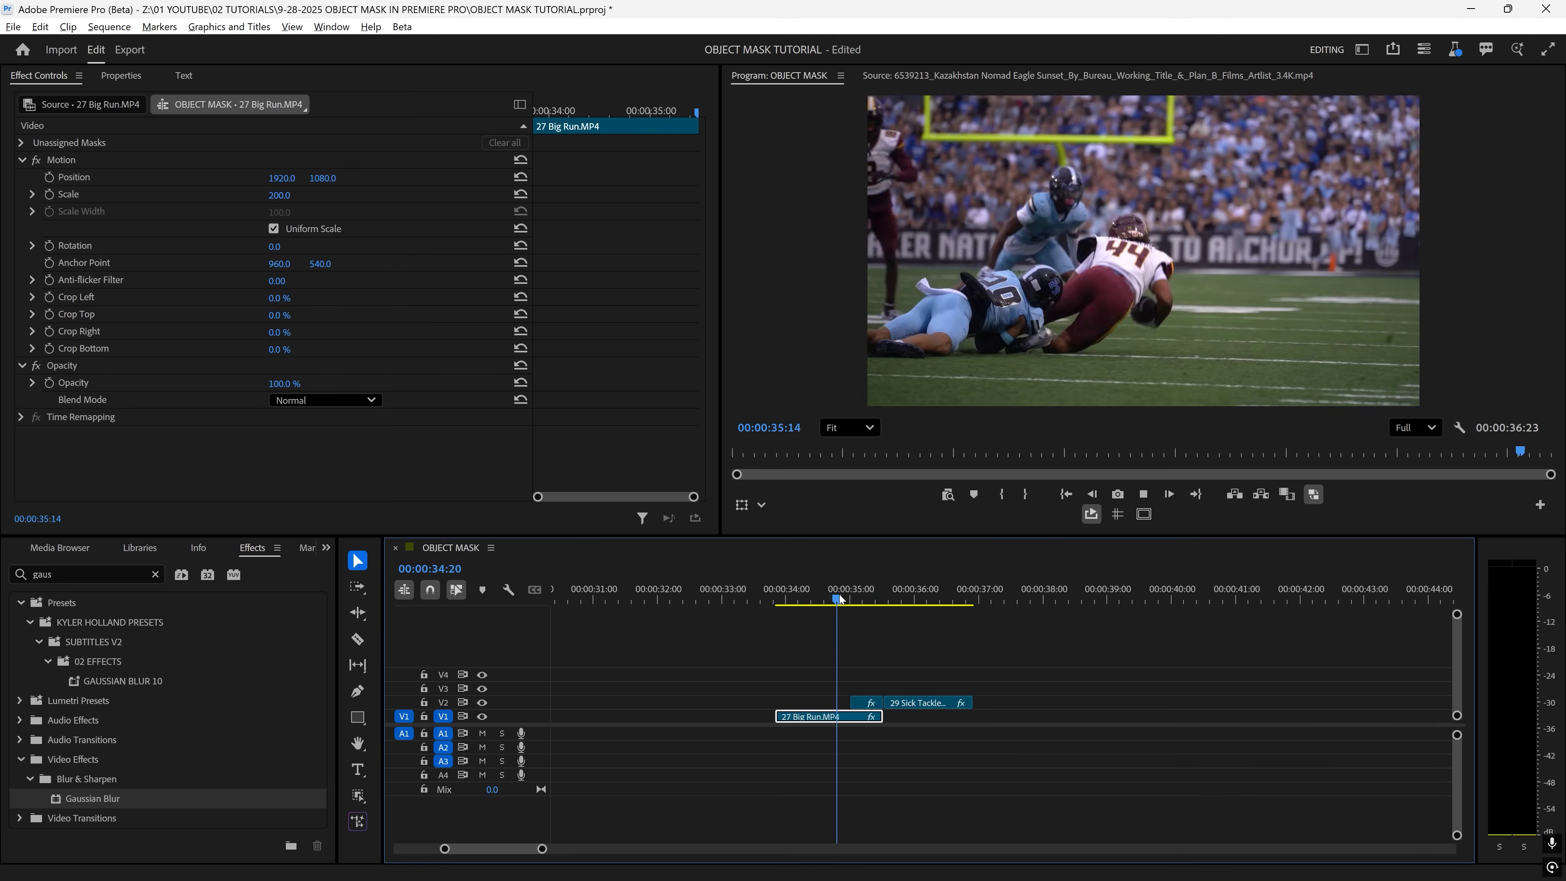
click(856, 599)
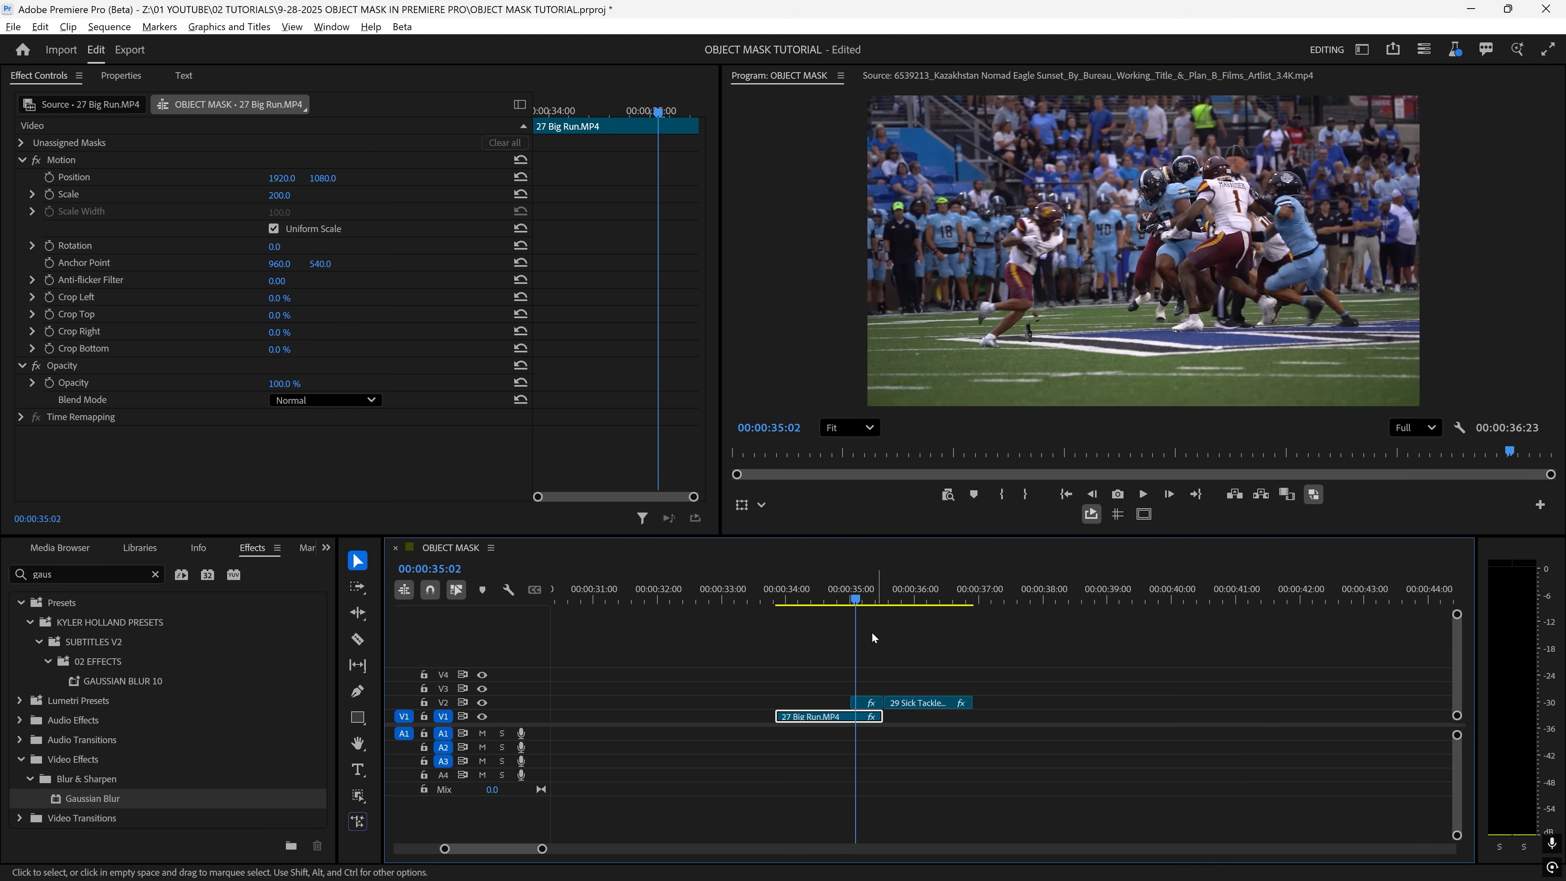
Turn on Position and Scale keyframing for the short masked Video 2 piece, with the first keyframes at its end
click(865, 706)
scroll(592, 271, down, 3)
click(48, 198)
click(49, 215)
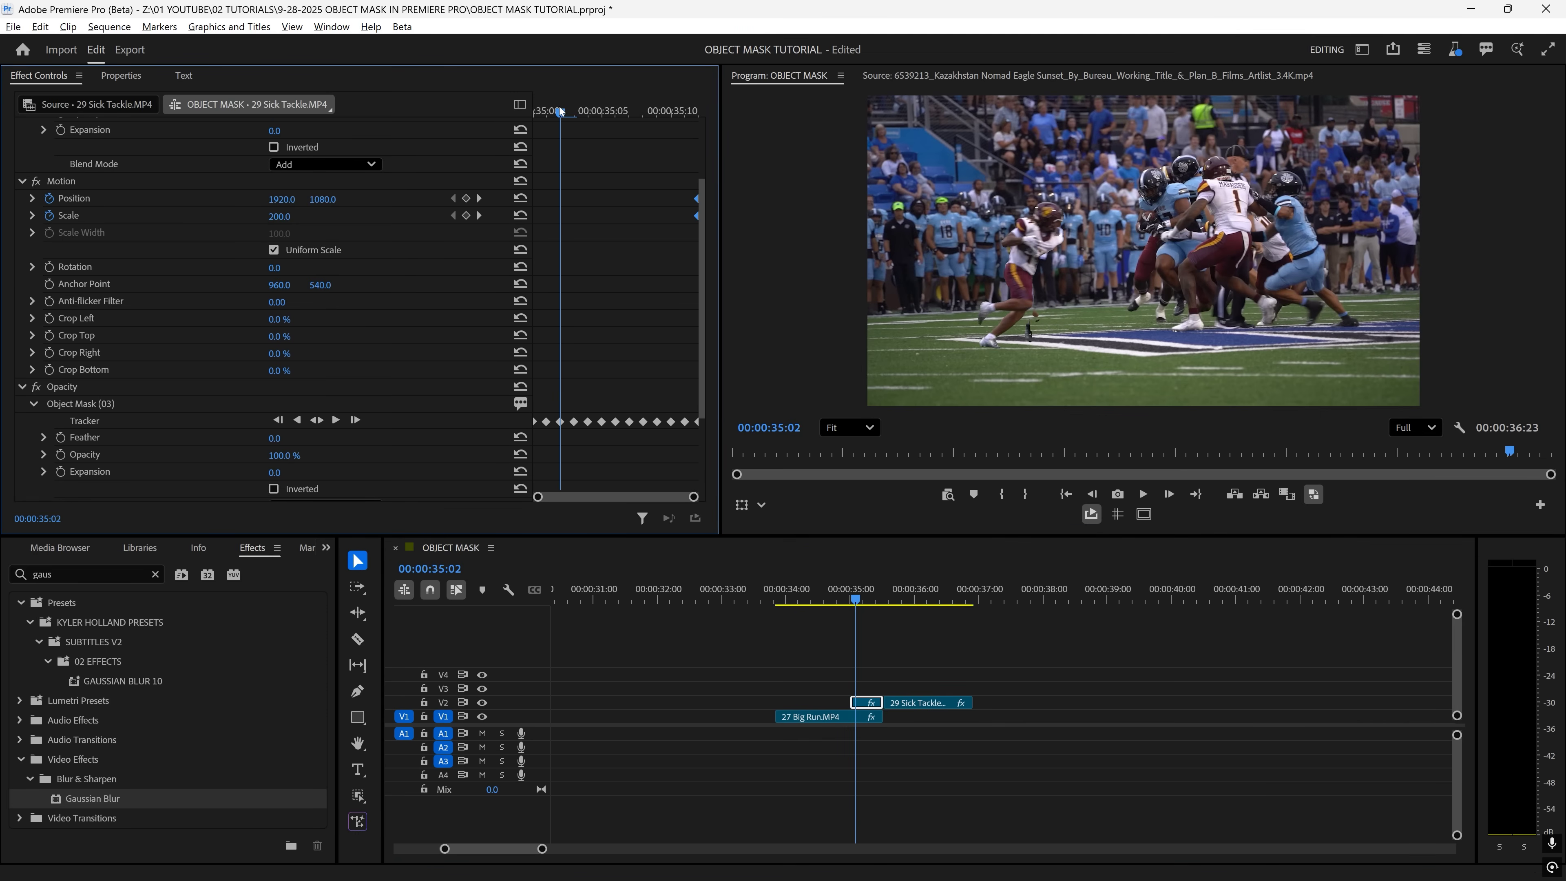
Keyframe the masked piece's start at 00:00:35:00 with Scale 263.6 and horizontal Position 1262
drag(560, 111, 538, 112)
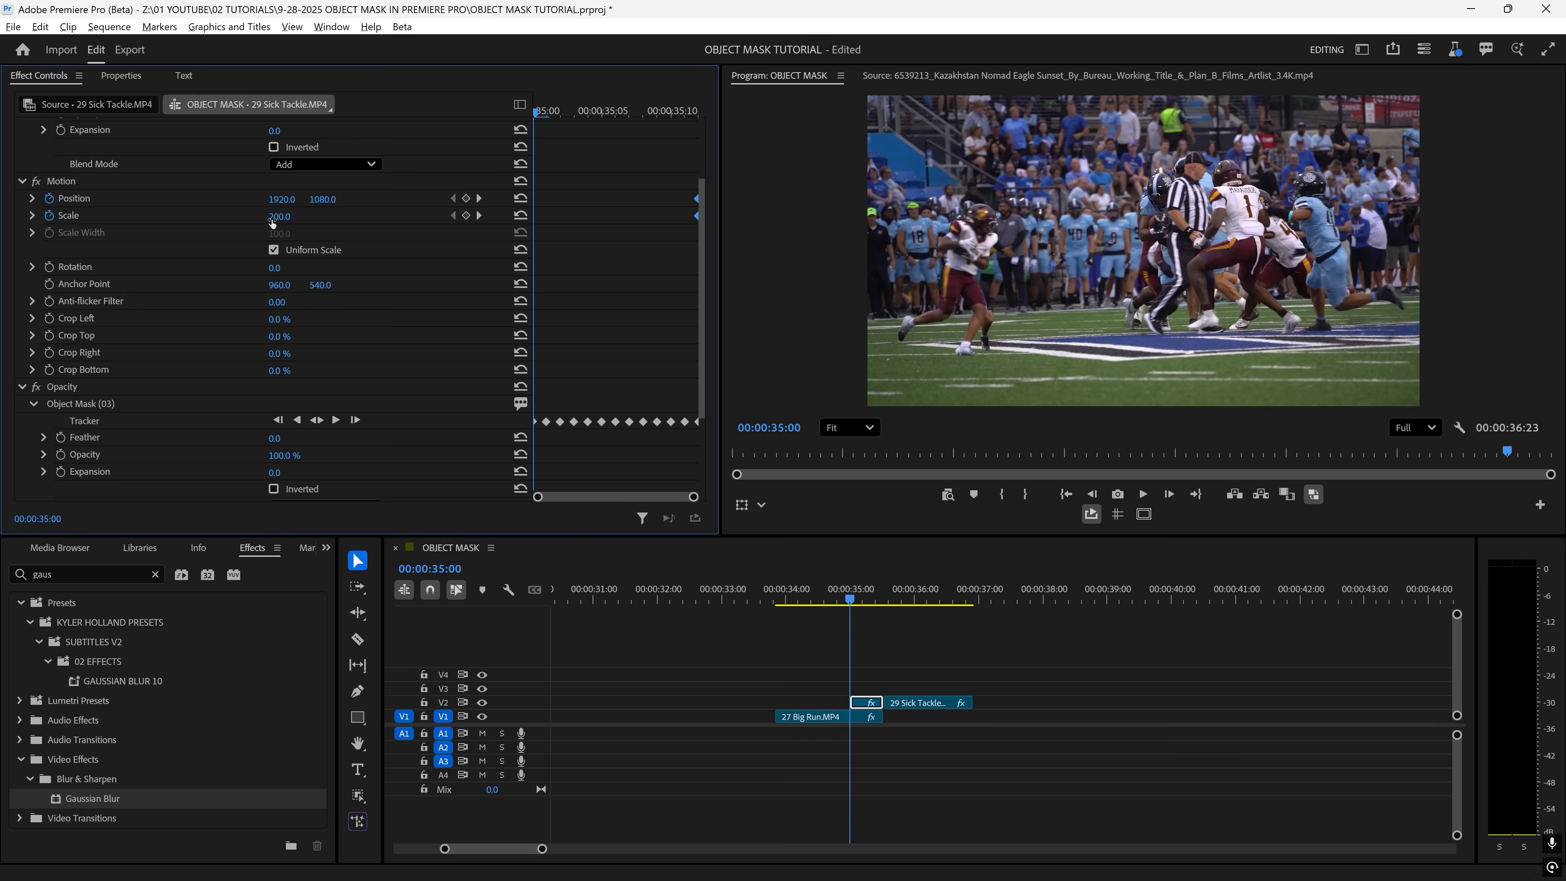
drag(272, 219, 56, 200)
drag(281, 199, 234, 198)
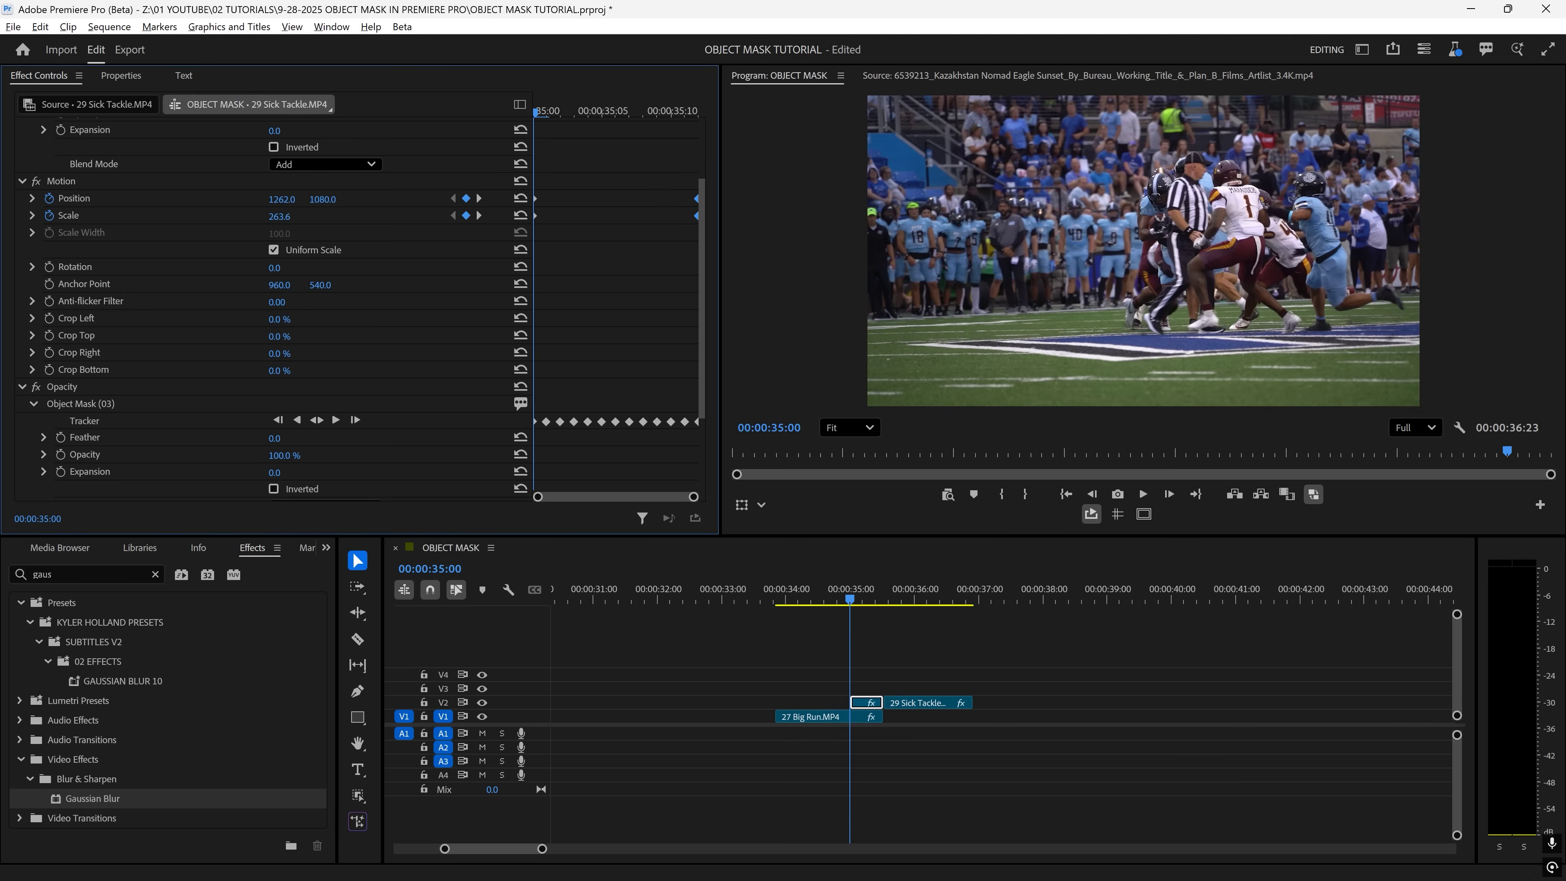
Play back the animated player transition twice, starting within the 27 Big Run.MP4 clip
click(817, 598)
key(space)
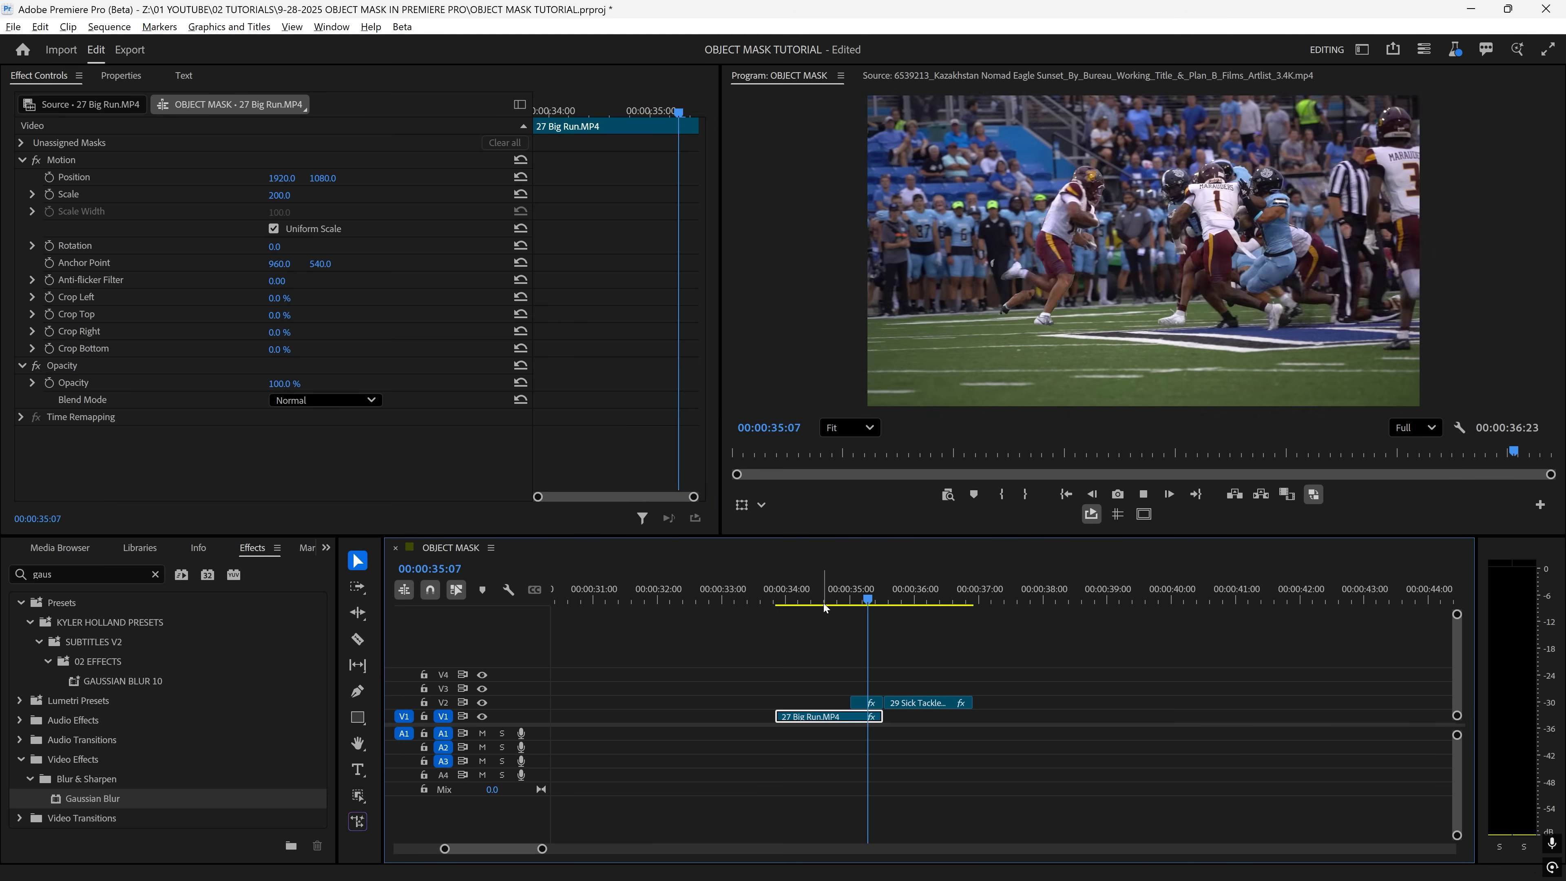
click(793, 594)
key(space)
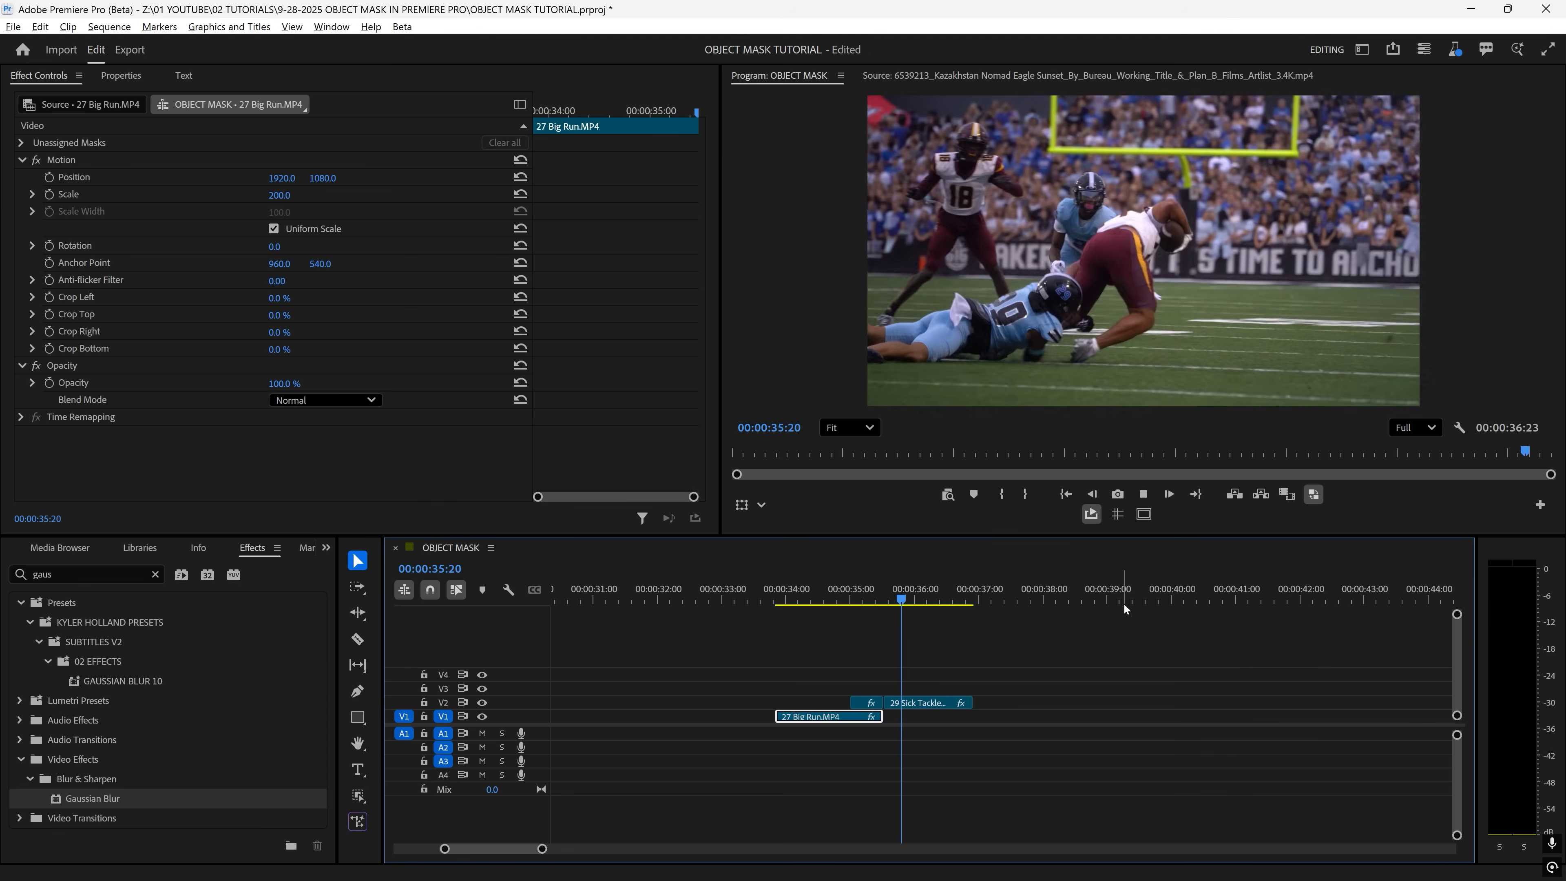